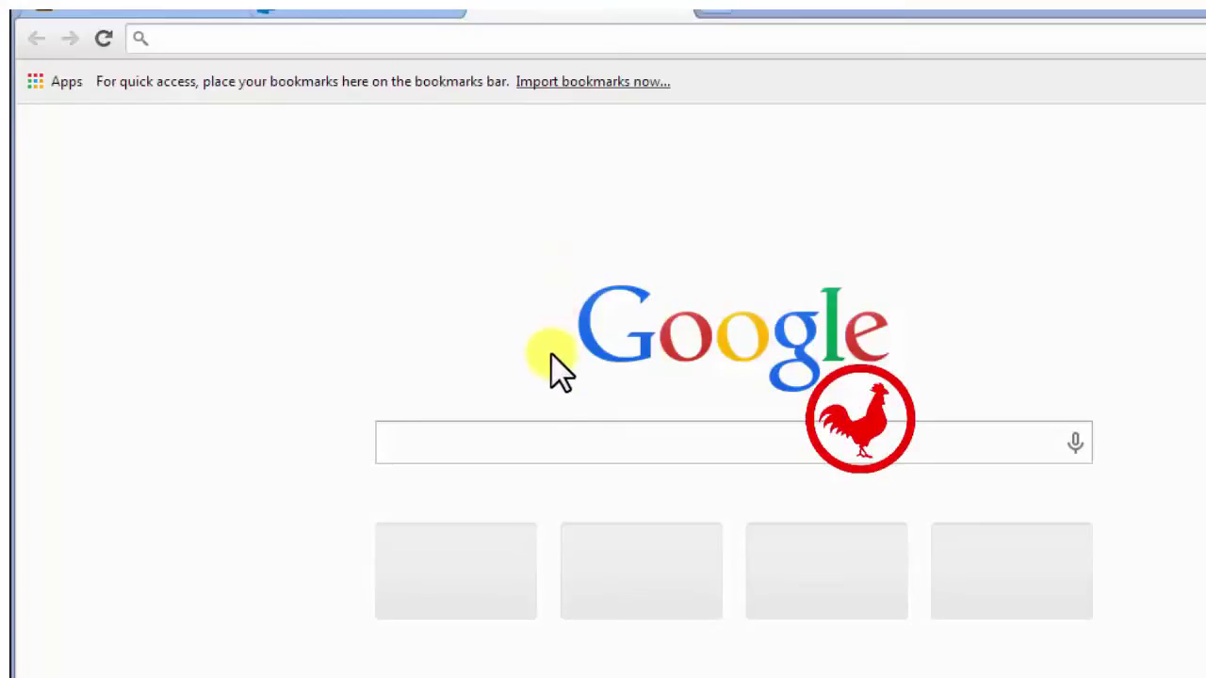
Search Google for 'virginia education statistics'
left_click(522, 446)
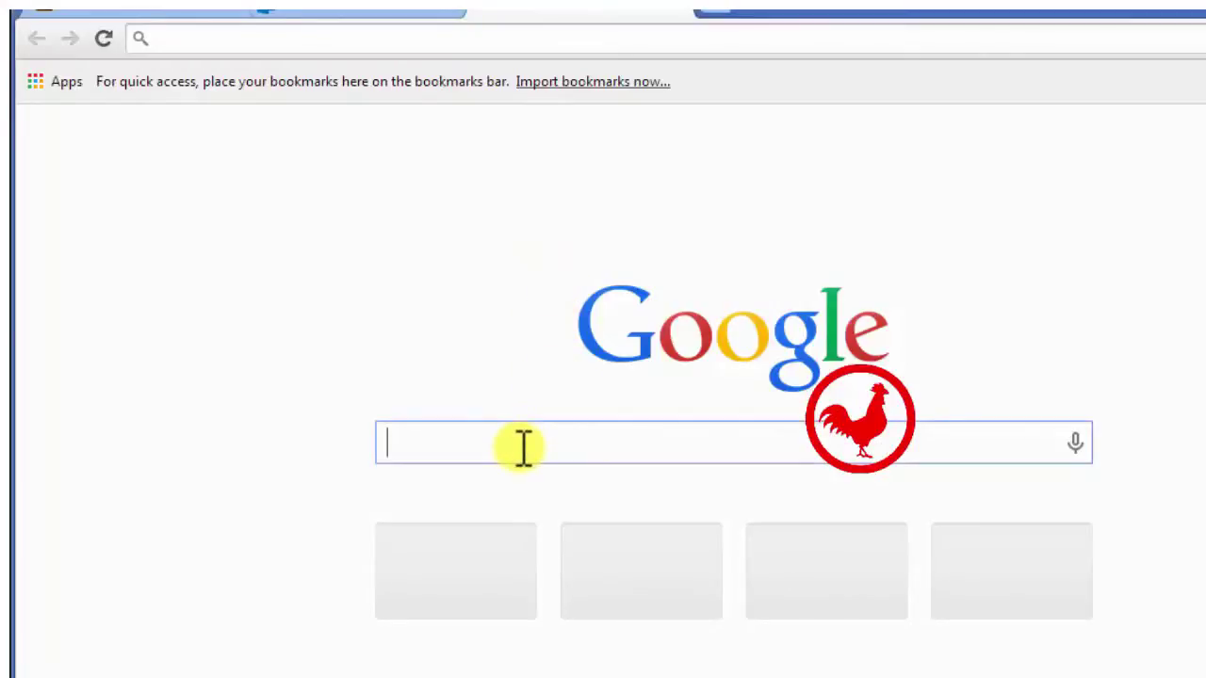
type("vir")
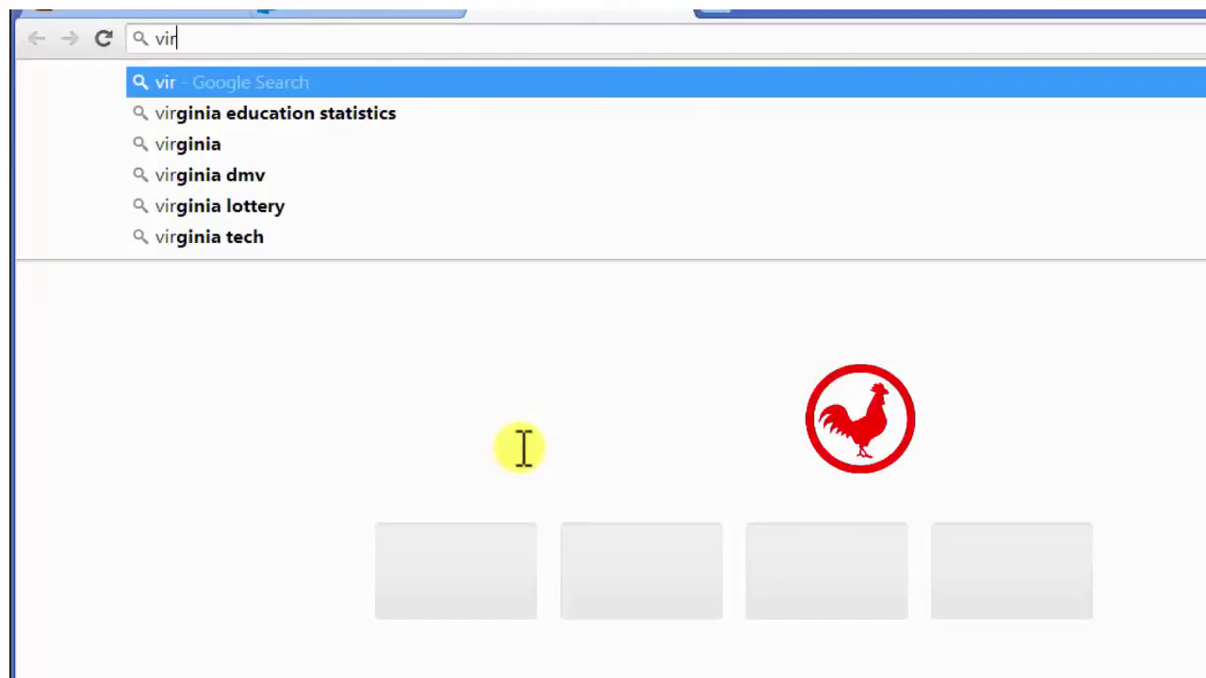
type("gini")
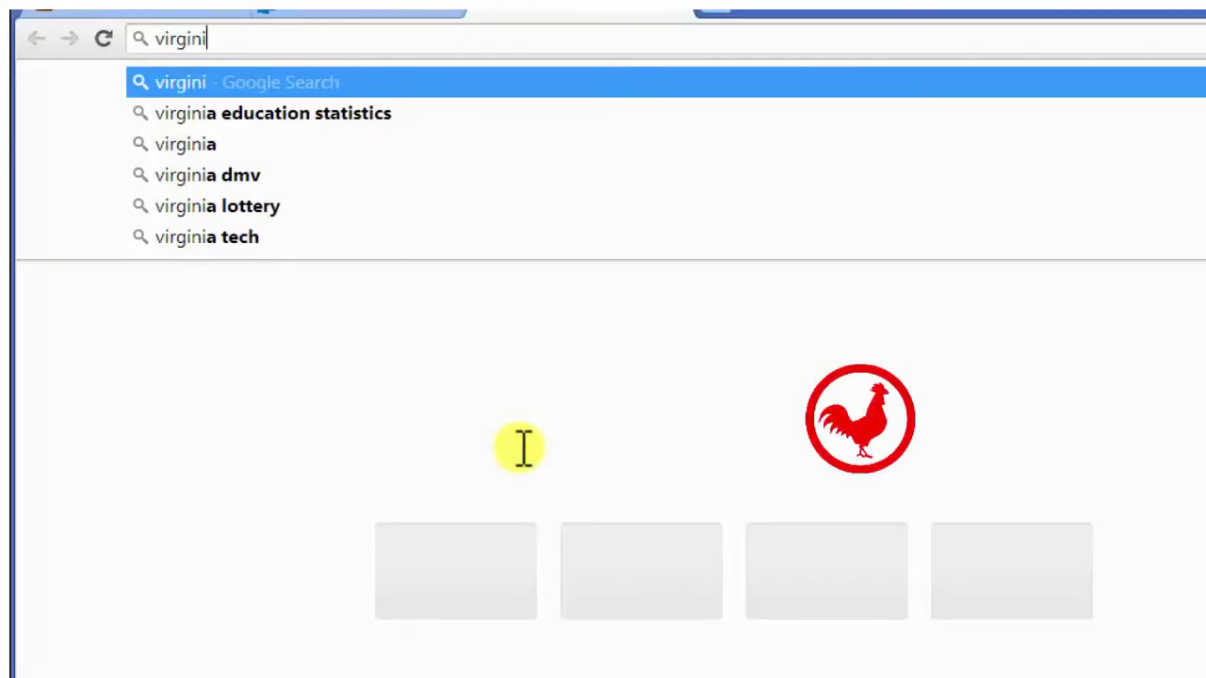
type("a educati")
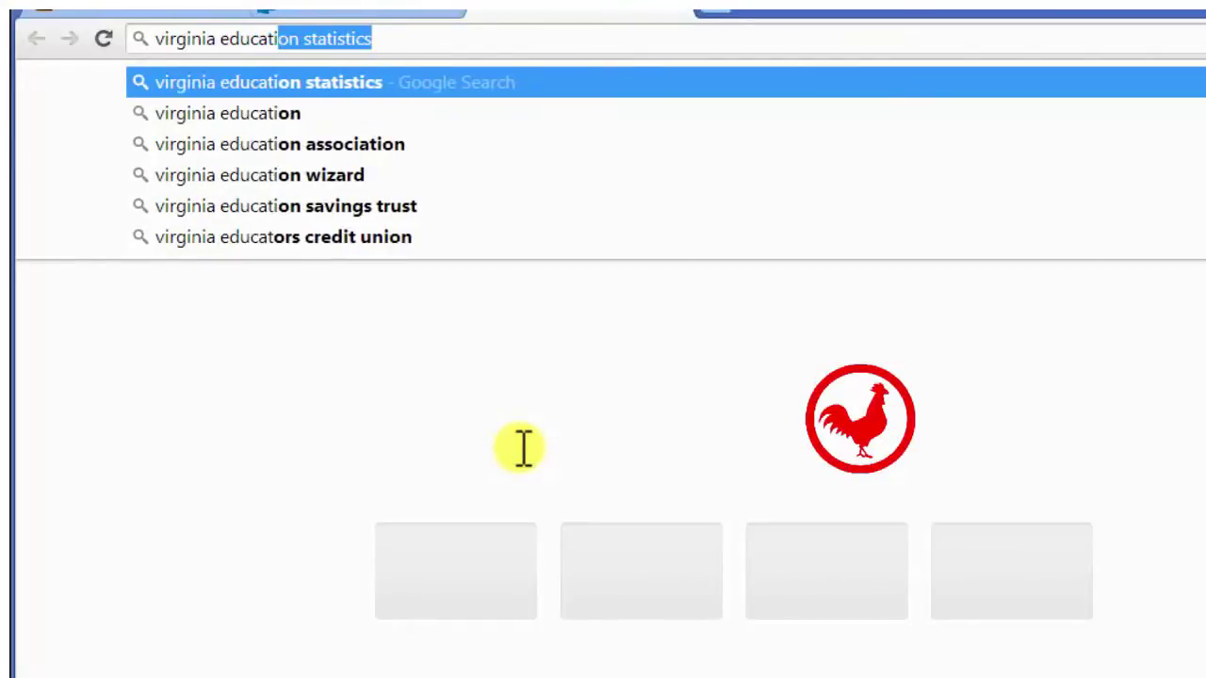
type("on sta")
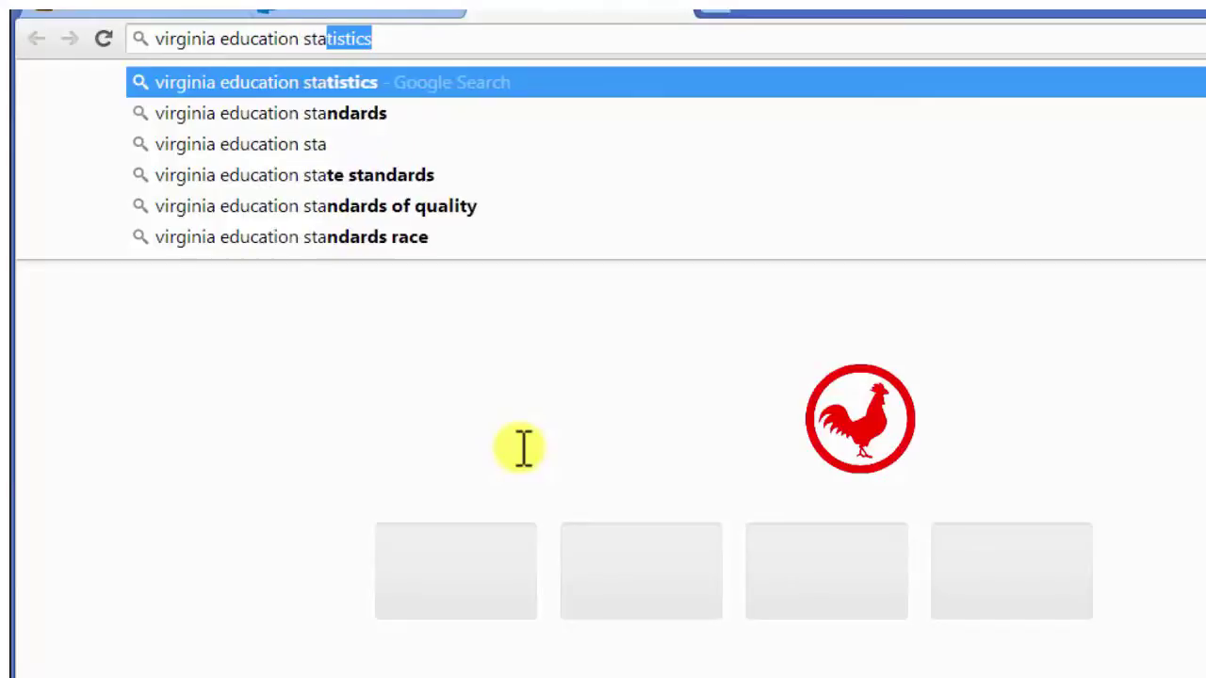
type("tistics")
key("Return")
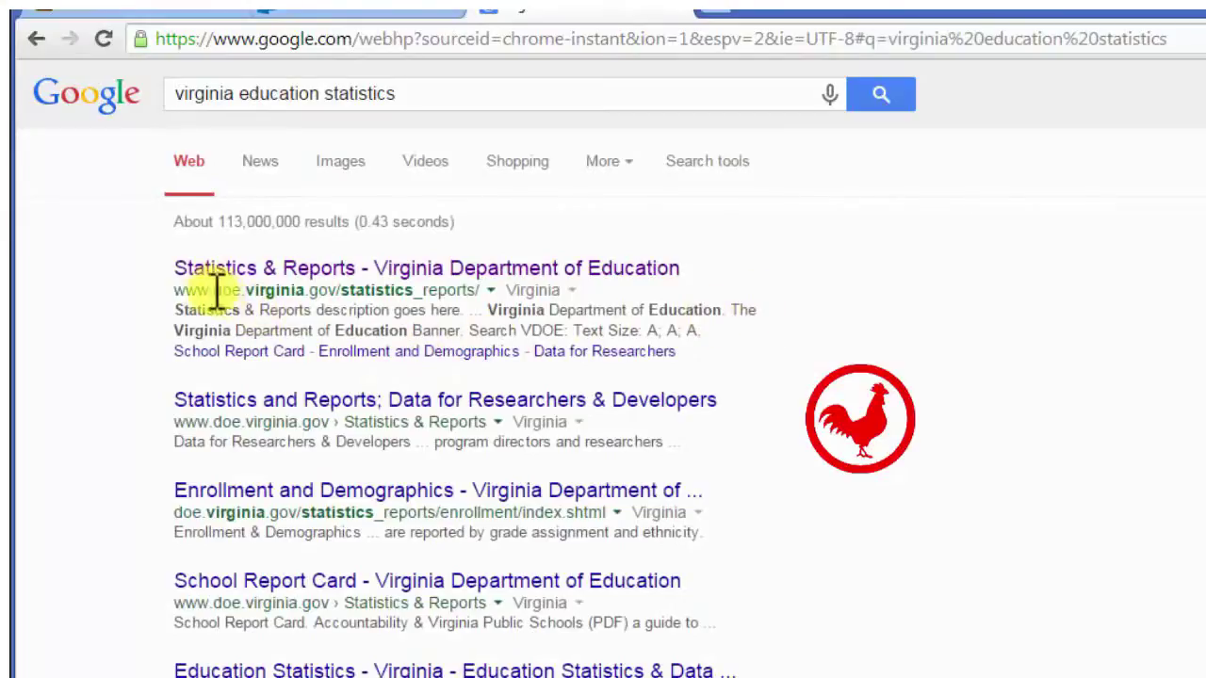
From the DOE Statistics & Reports page, go to Data for Research and download the 2010-11 Annual Dropout file
left_click(433, 273)
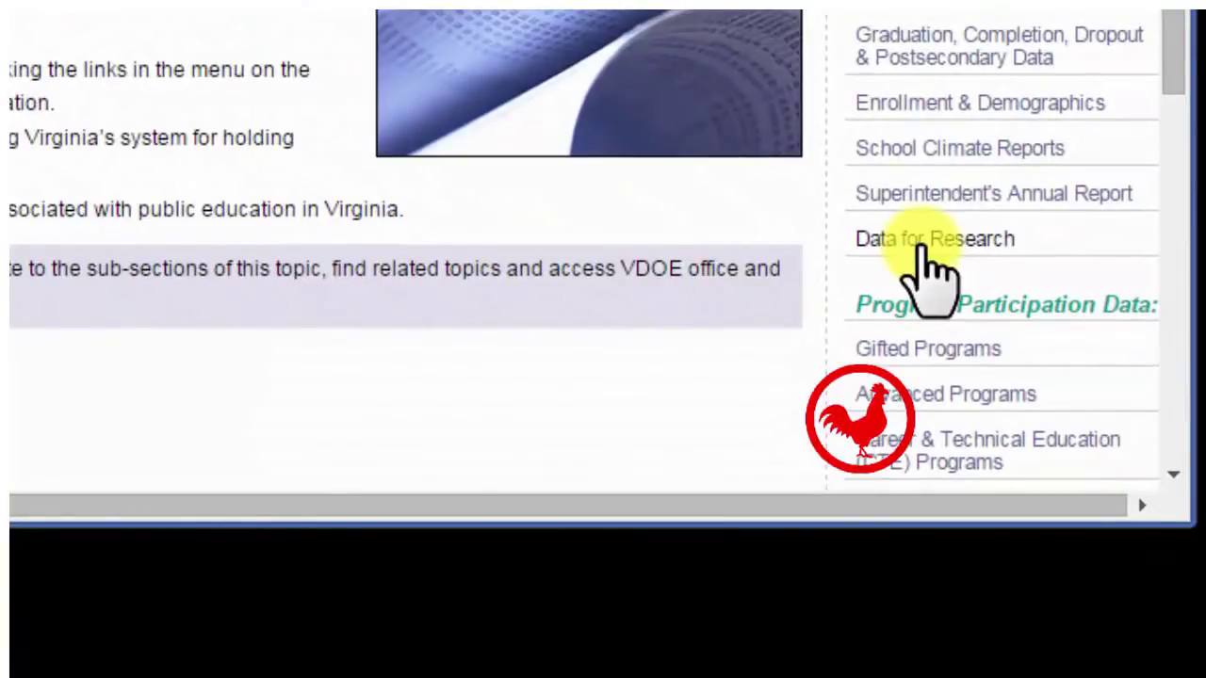
left_click(923, 246)
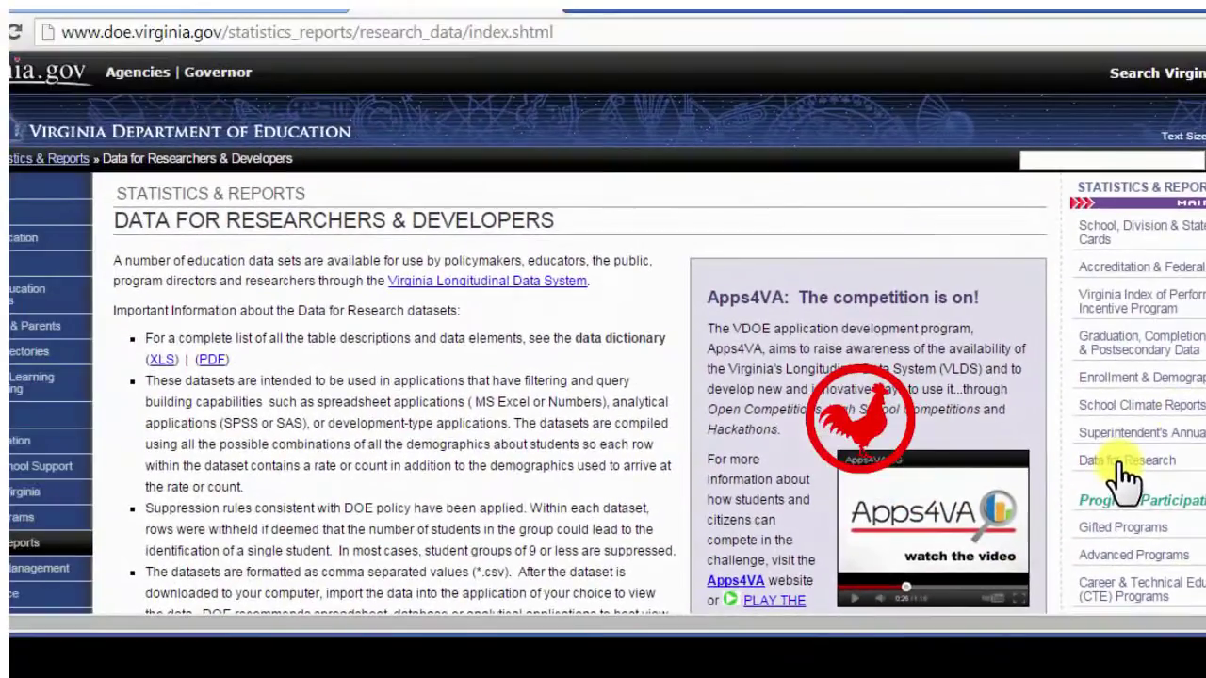
scroll(603, 377, "down", 2)
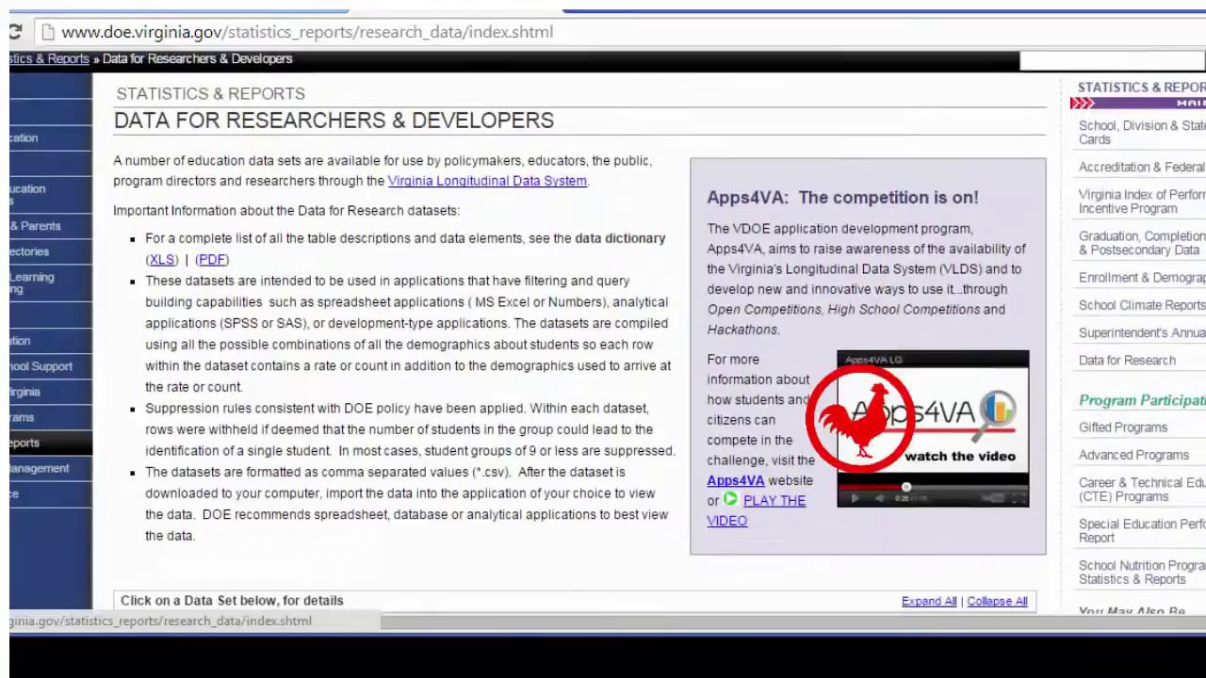
scroll(96, 509, "down", 3)
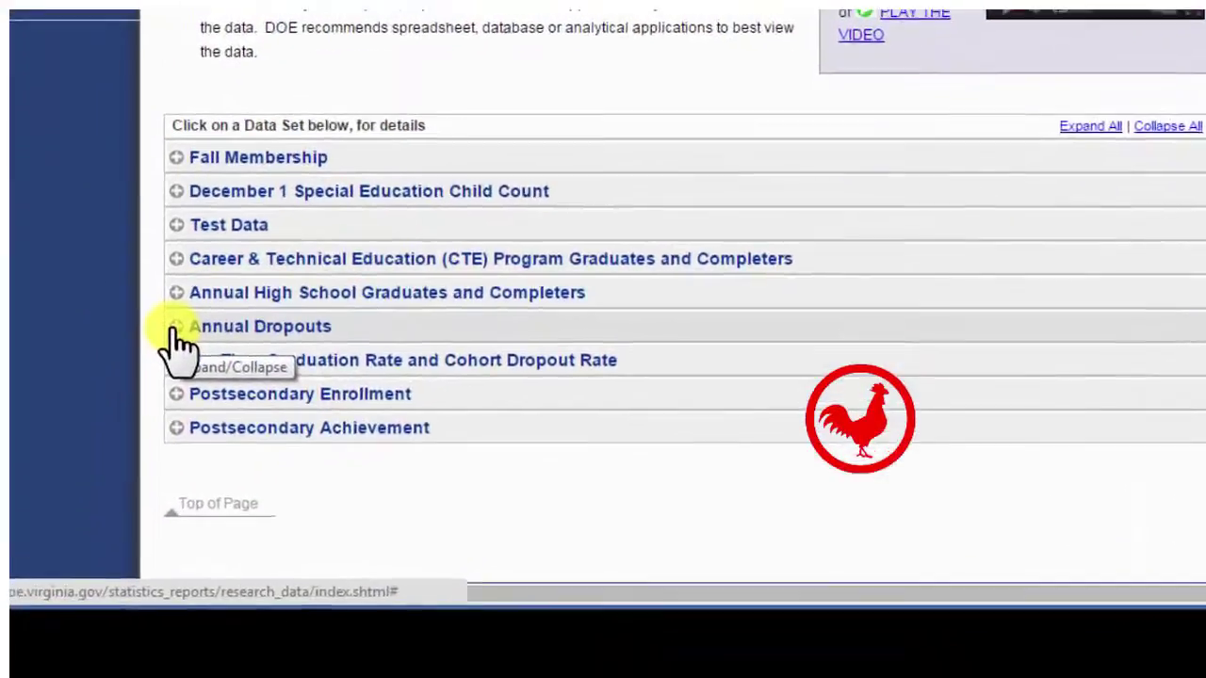
left_click(124, 388)
left_click(506, 276)
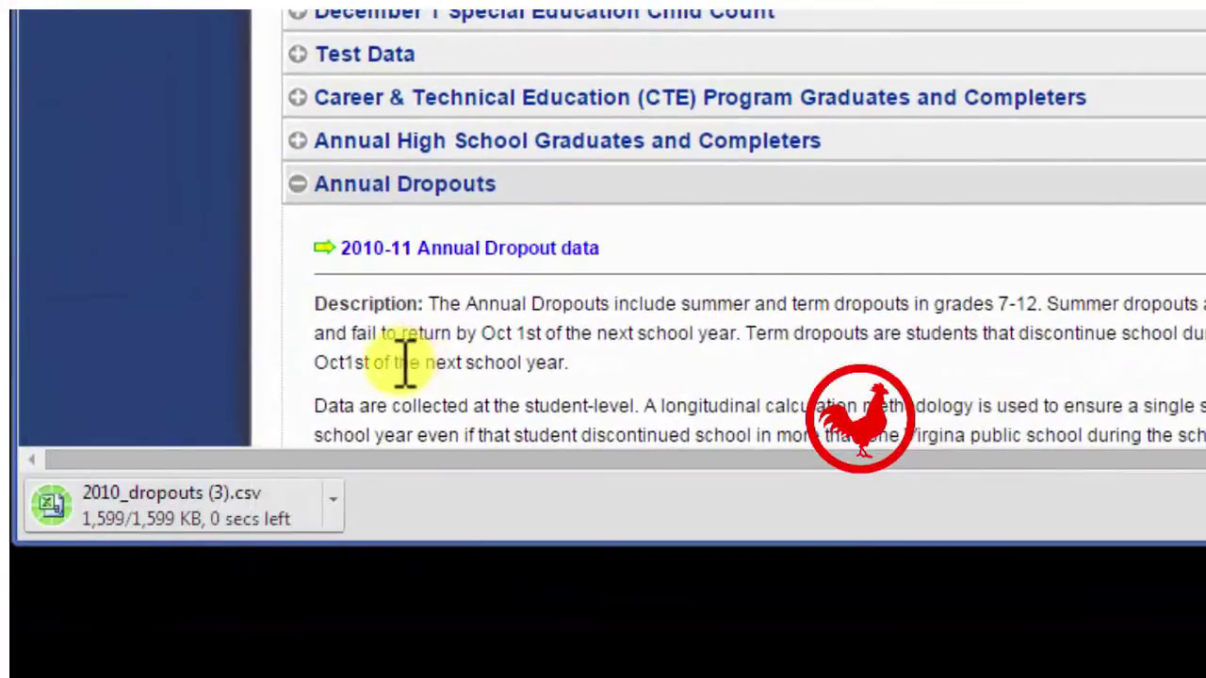
Open the downloaded dropout CSV in Excel to check it, then close Excel
left_click(335, 501)
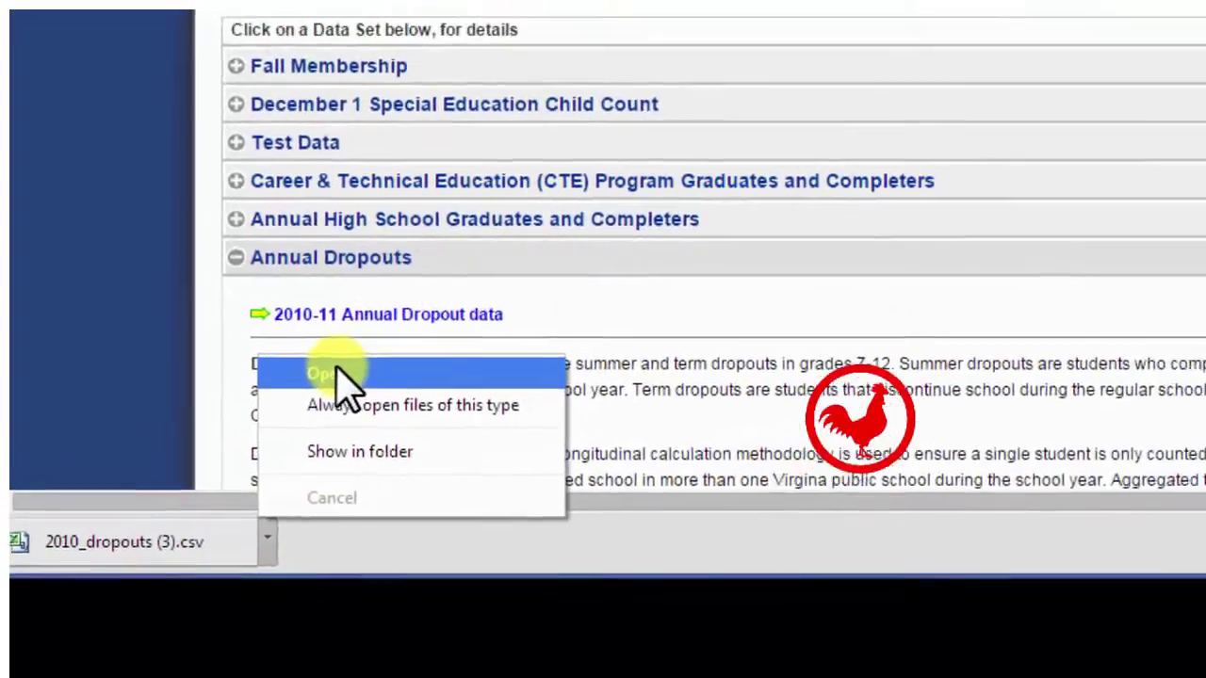
left_click(395, 318)
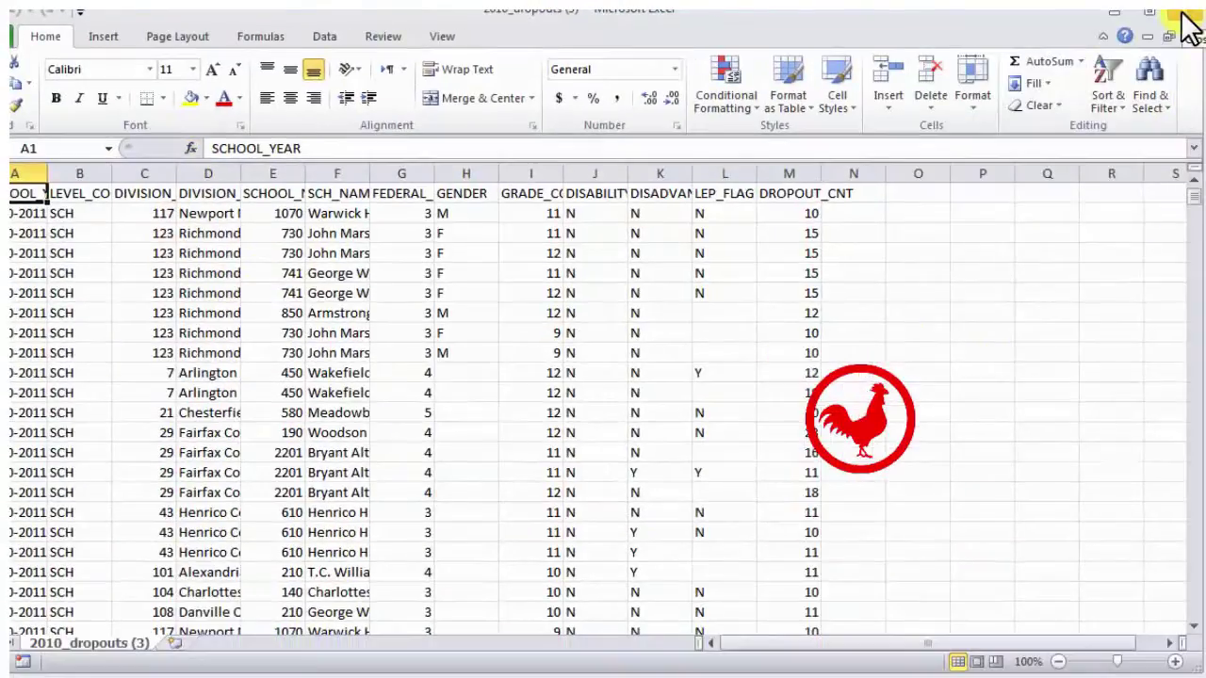
left_click(1191, 13)
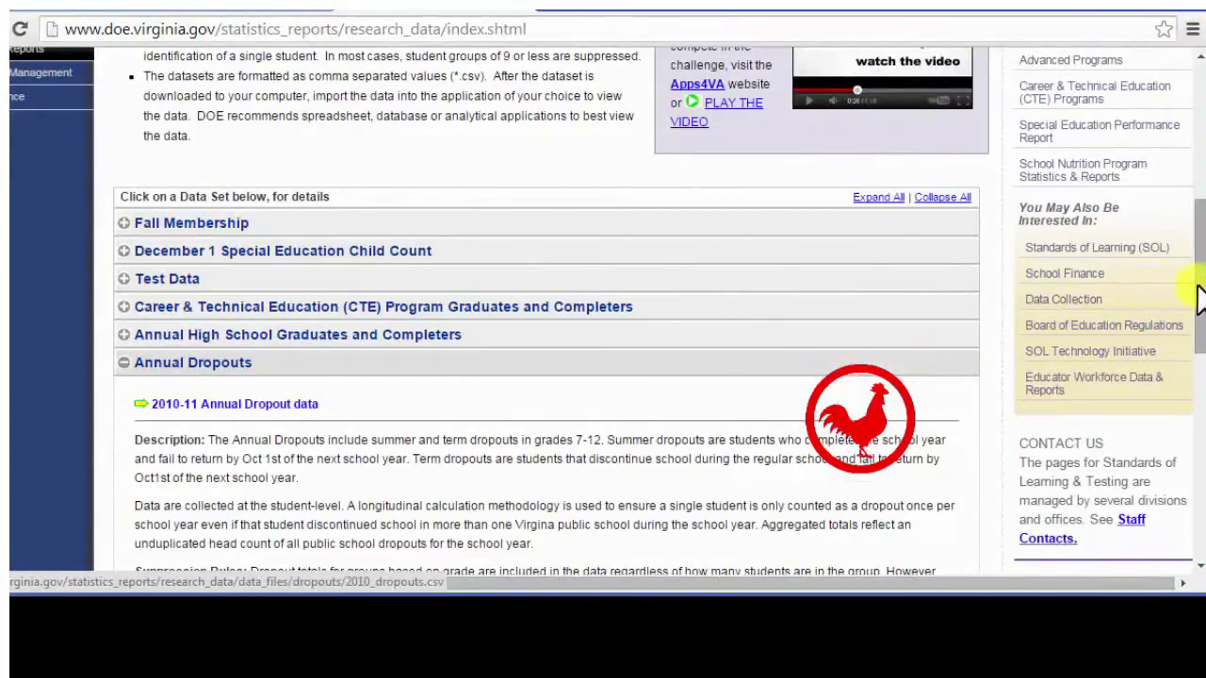
Scroll to the Annual Dropouts data elements and read their descriptions
left_click_drag(1202, 296, 1178, 424)
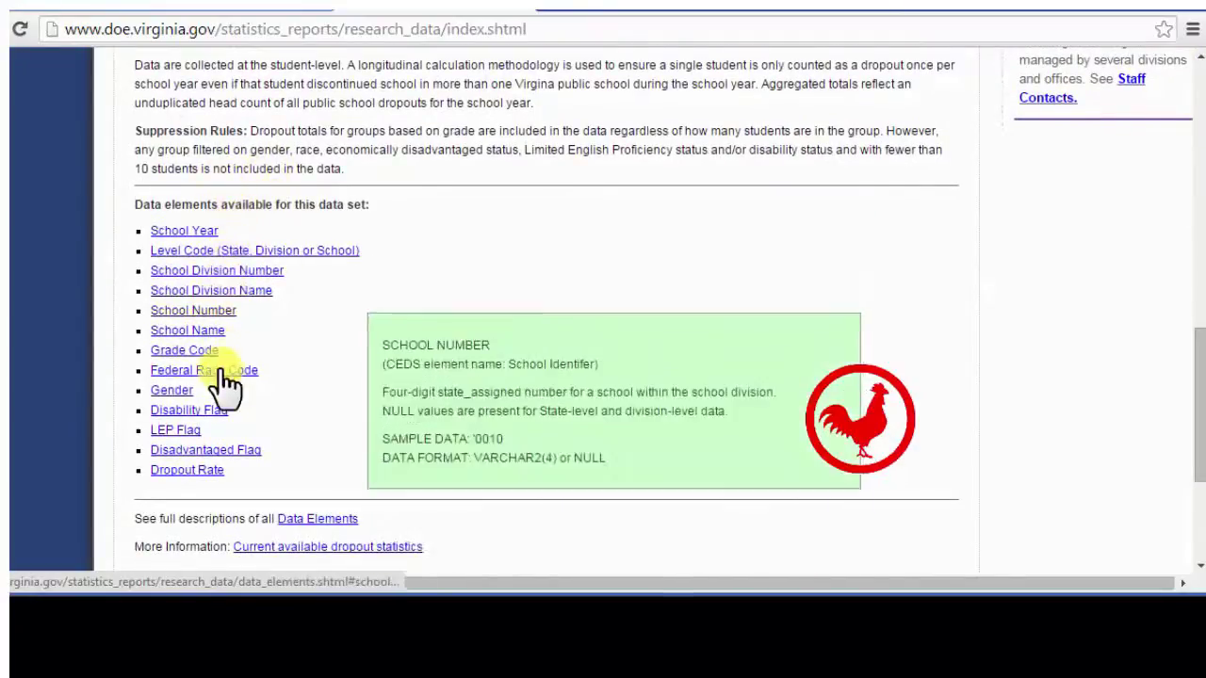
mouse_move(223, 473)
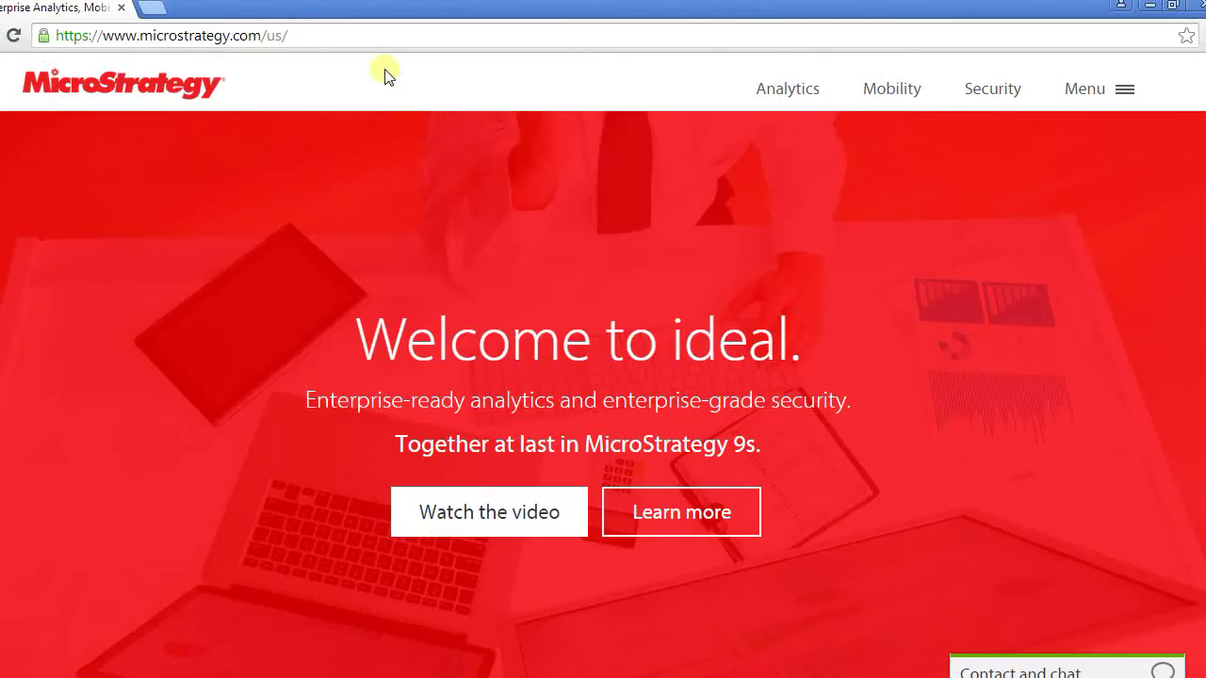
Change the address to microstrategy.com/express and load it
left_click(366, 42)
left_click(358, 37)
left_click_drag(268, 36, 296, 37)
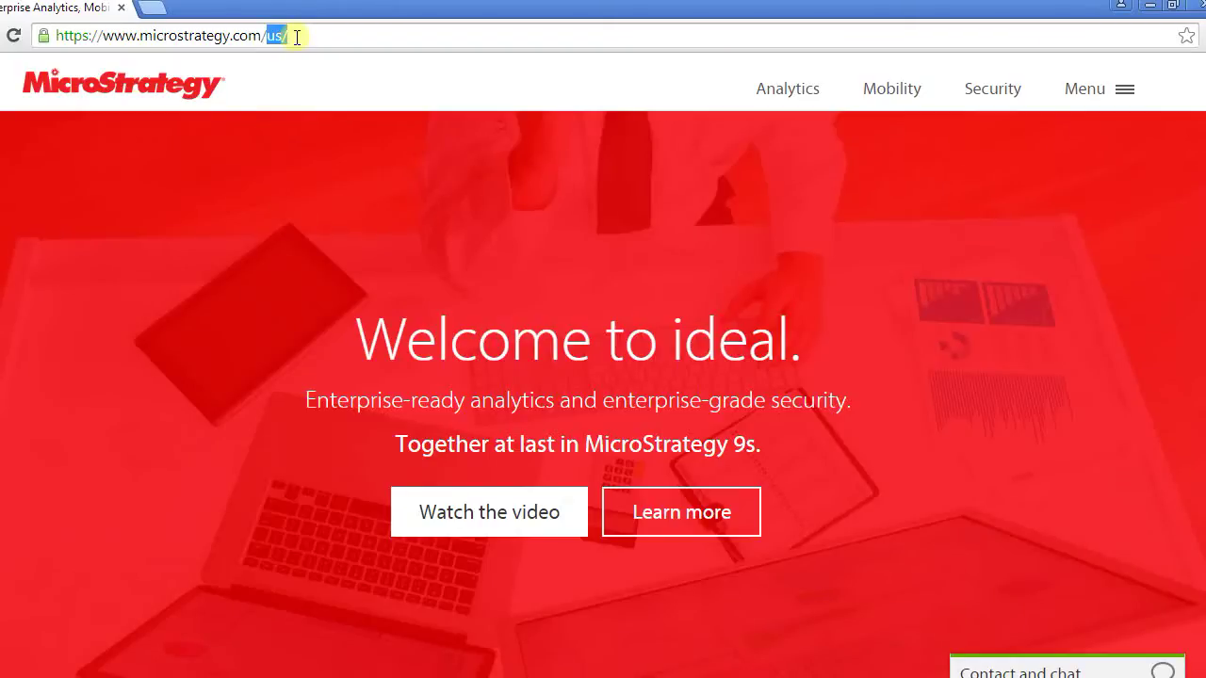
type("express")
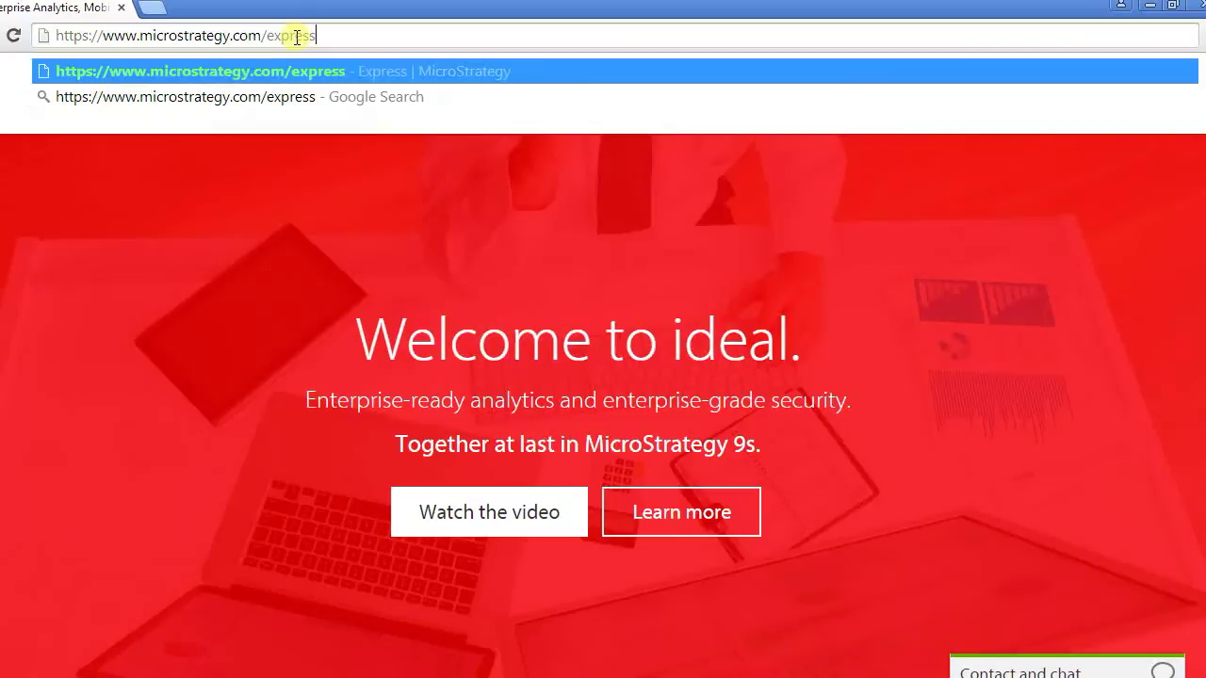
key("Return")
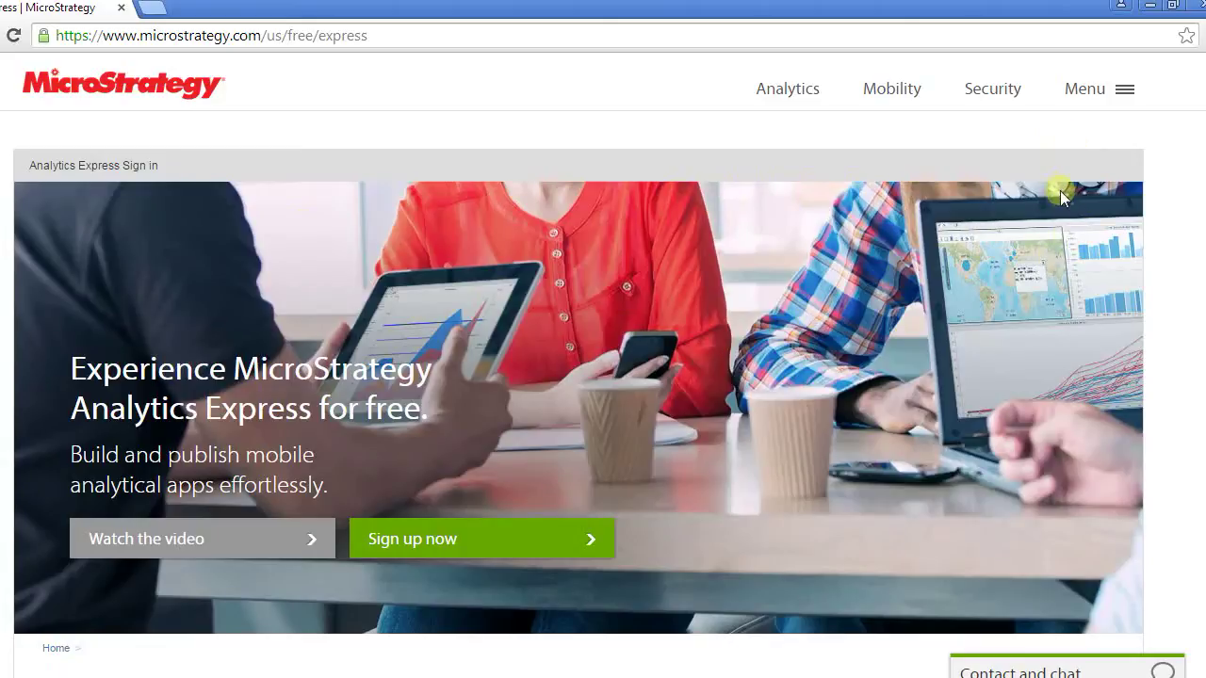
Go to the Analytics Express sign-in page
left_click(1124, 92)
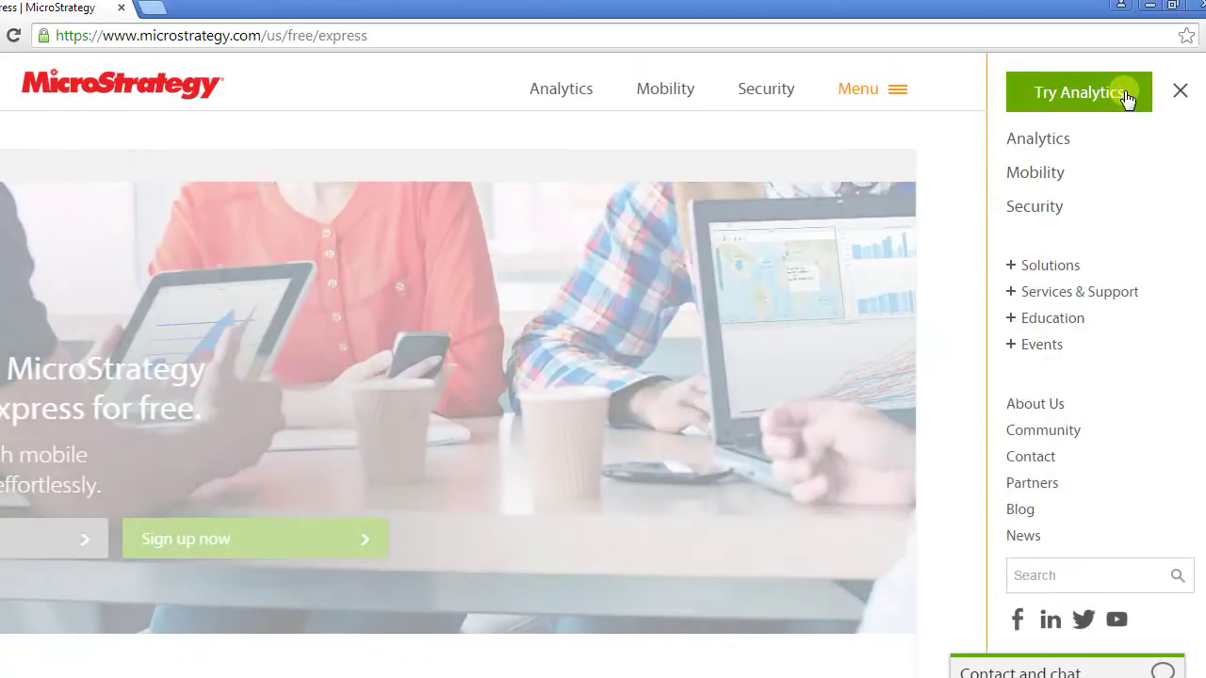
left_click(1180, 94)
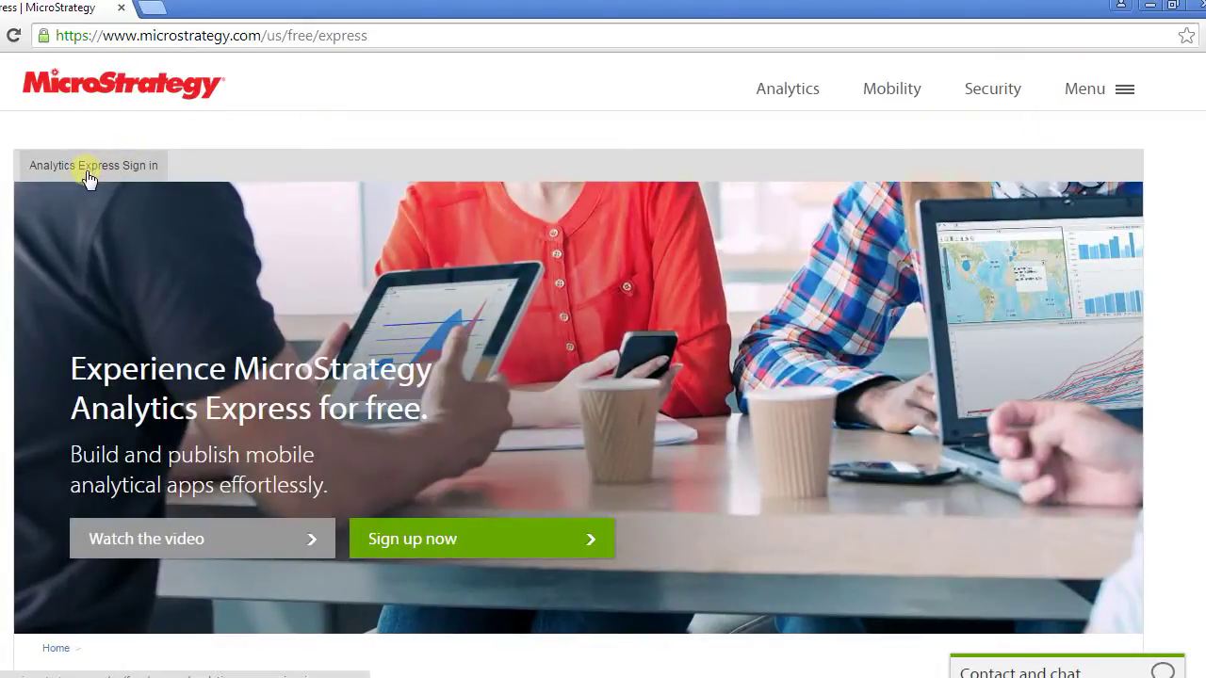
left_click(86, 173)
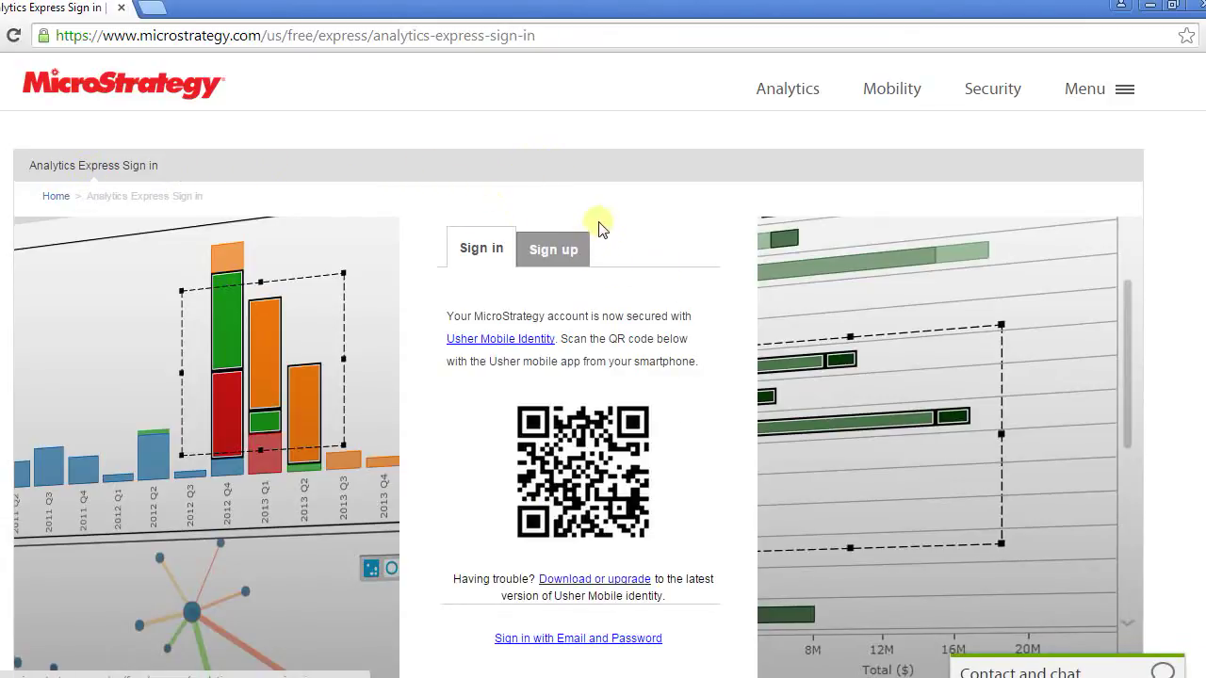
Switch to Sign up and back to Sign in, then enter the account credentials
left_click(556, 249)
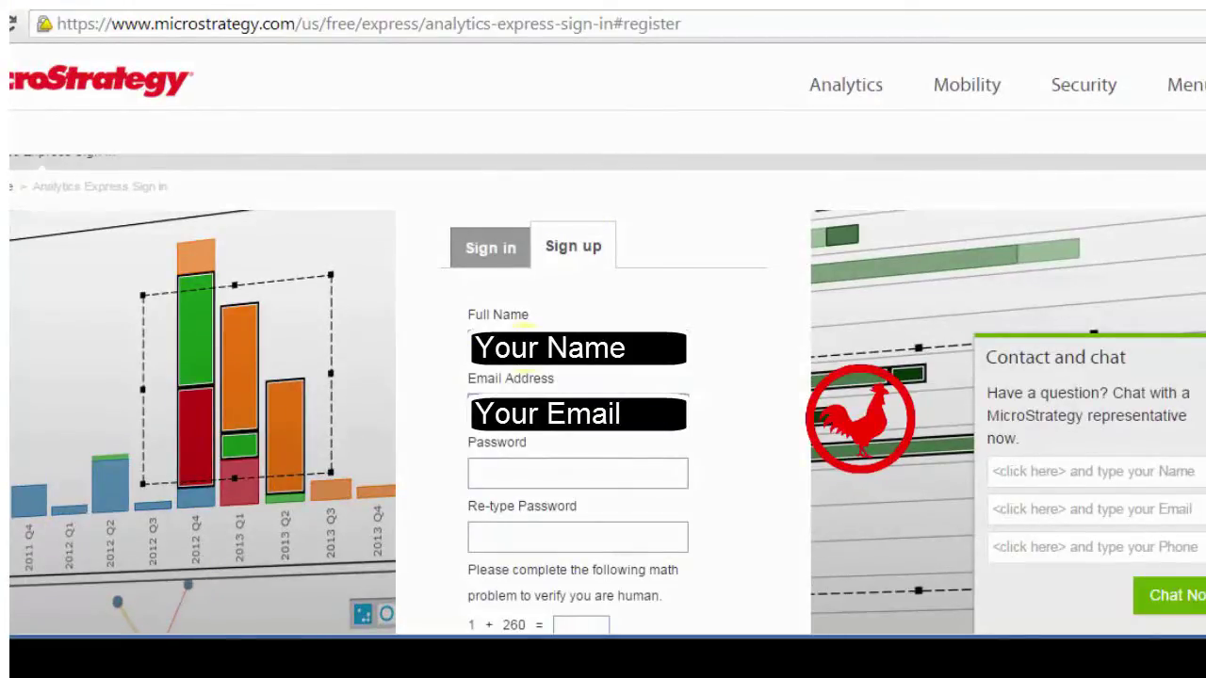
left_click(489, 247)
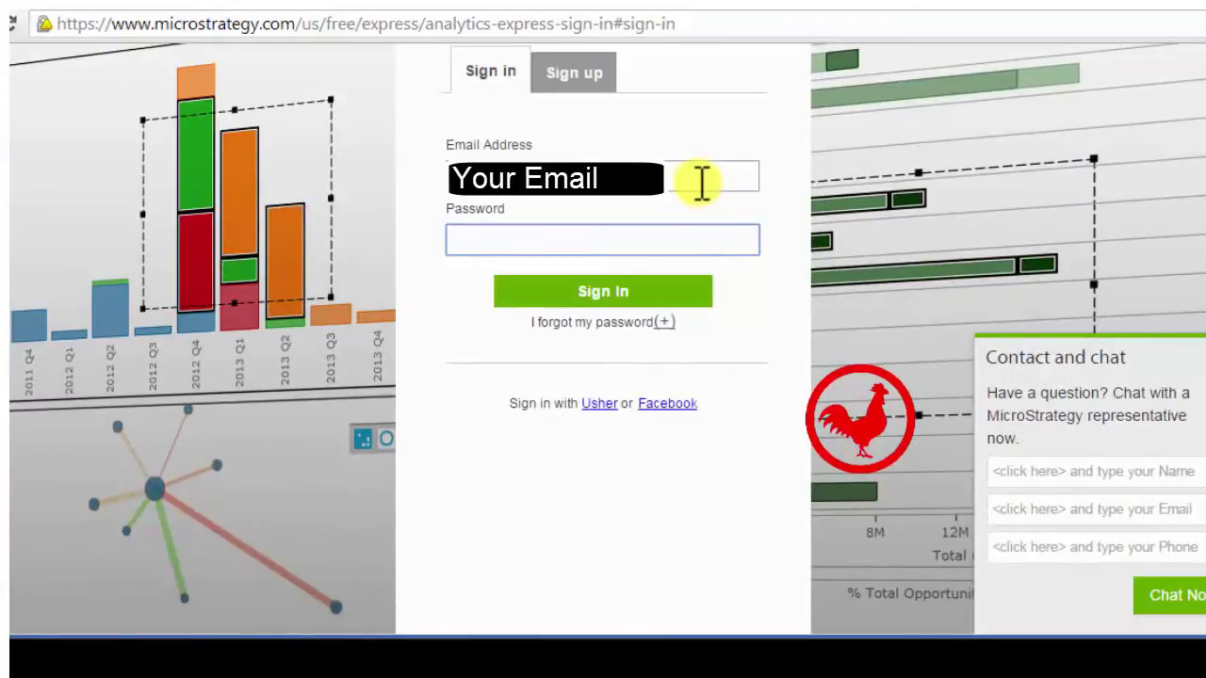
type("****")
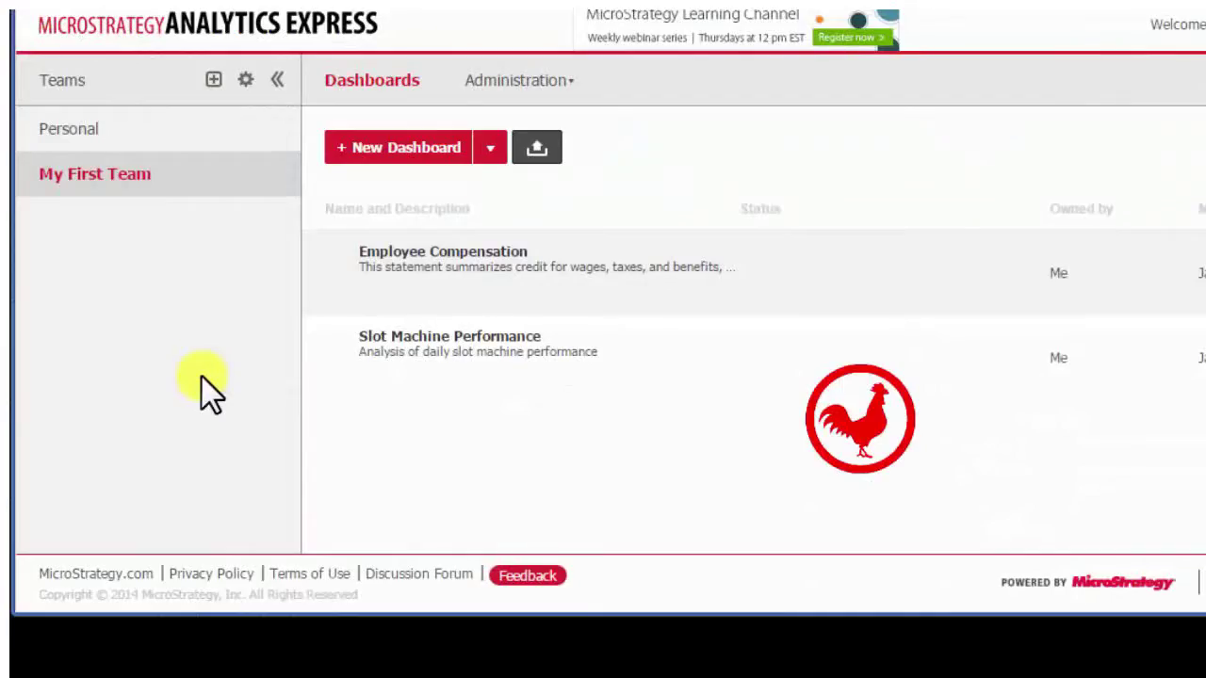
Start a new dashboard and browse the Frequently Used and All data source tiles
left_click(341, 150)
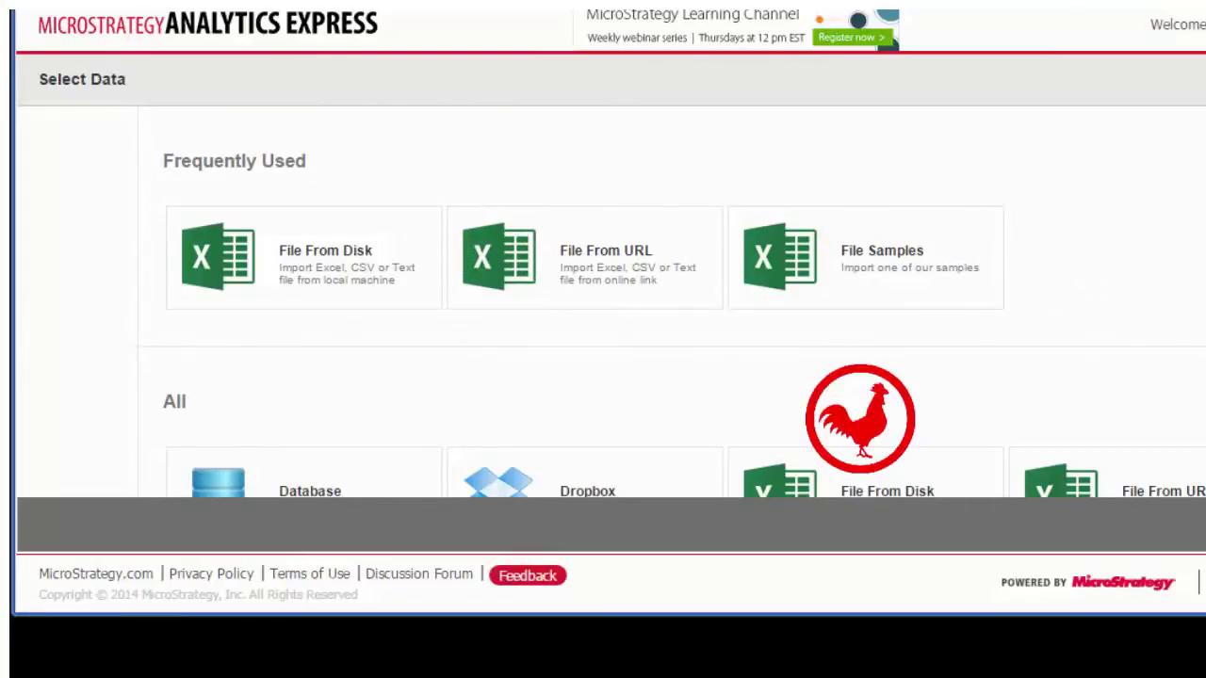
scroll(684, 316, "down", 3)
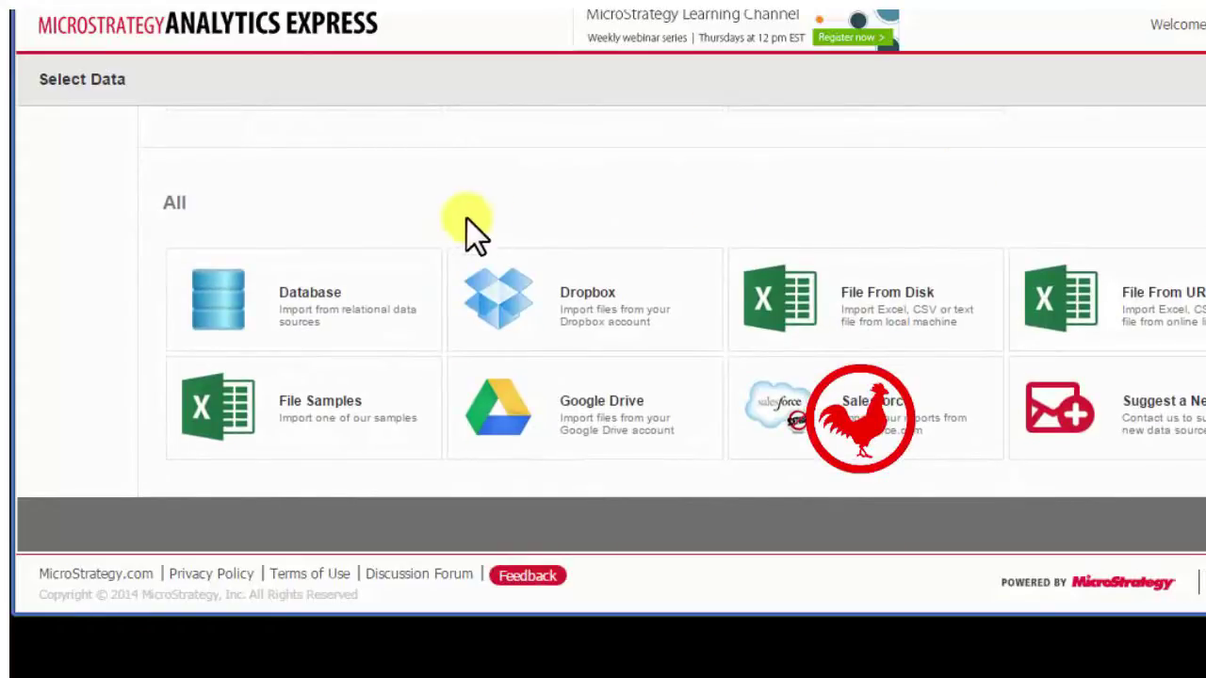
scroll(606, 283, "up", 2)
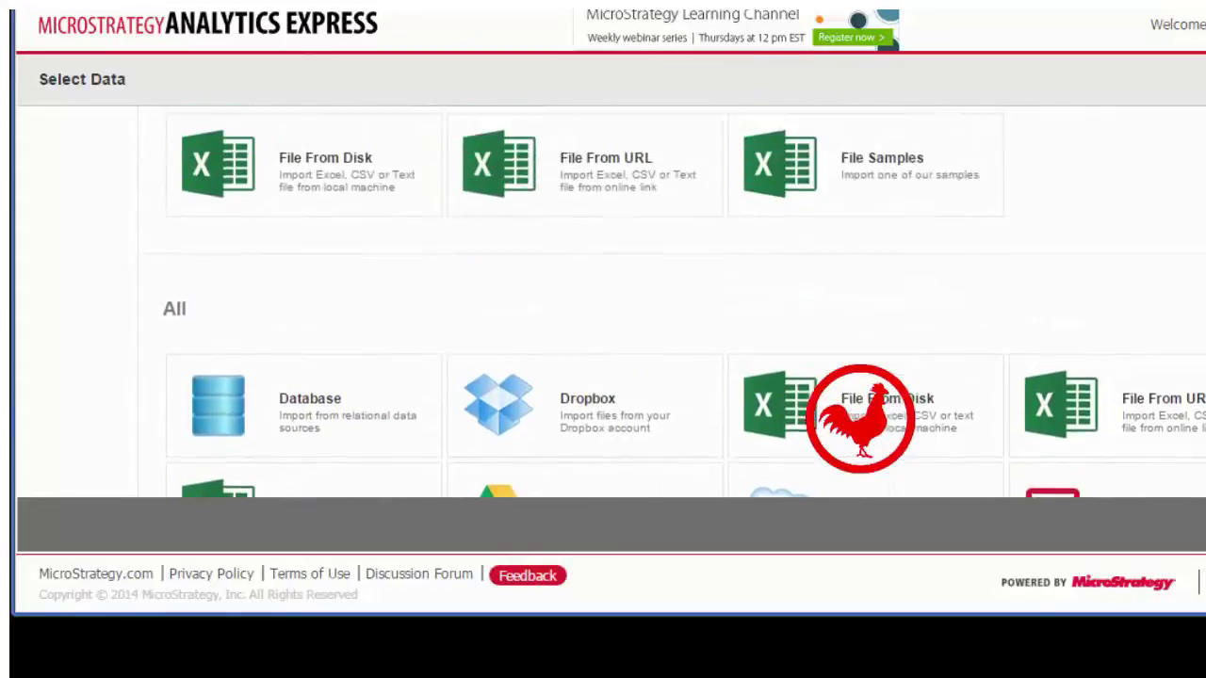
scroll(606, 283, "up", 2)
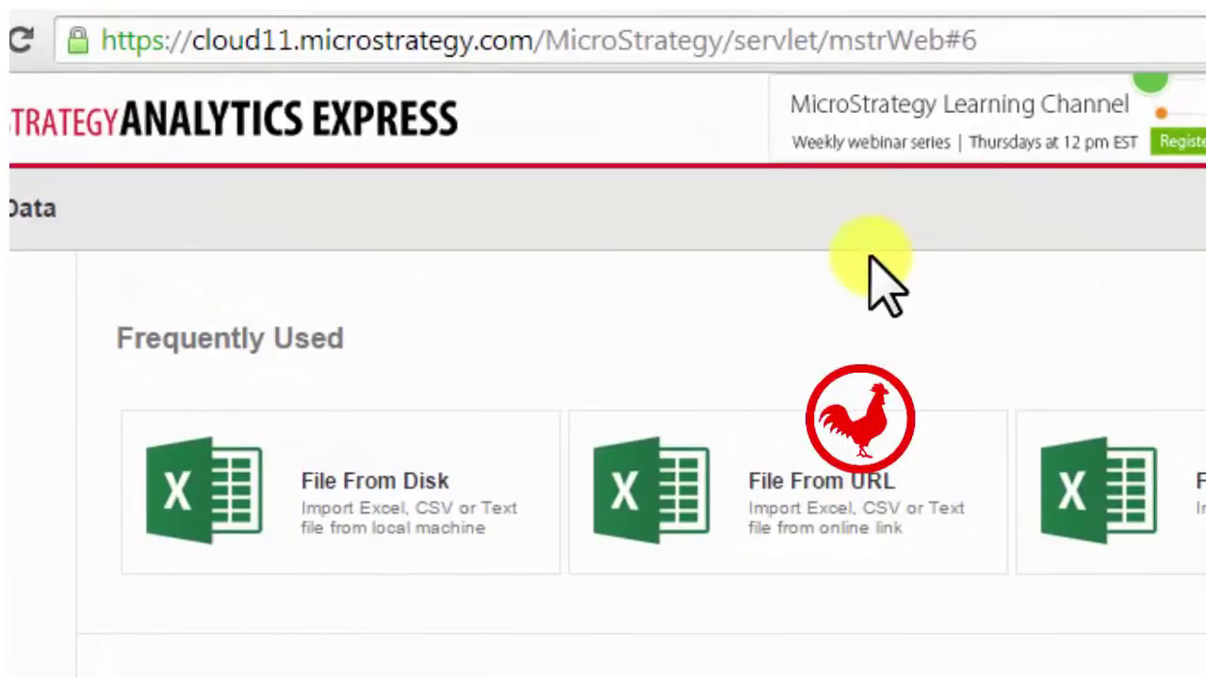
left_click(845, 497)
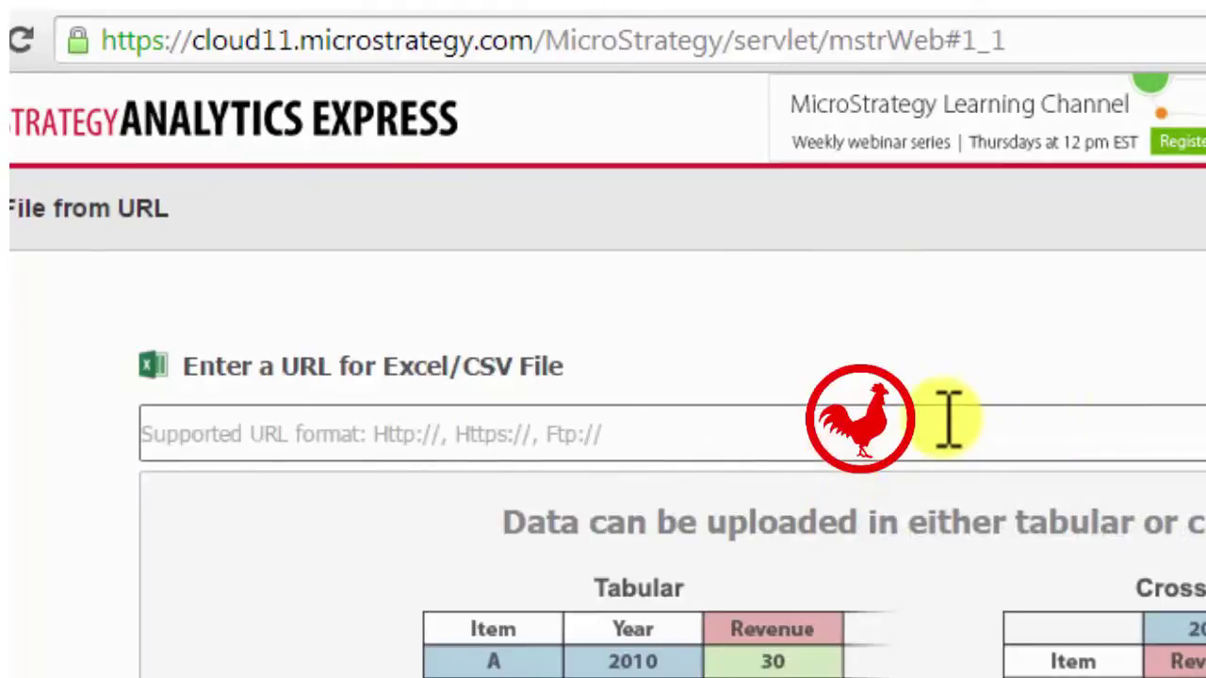
key("ctrl+Tab")
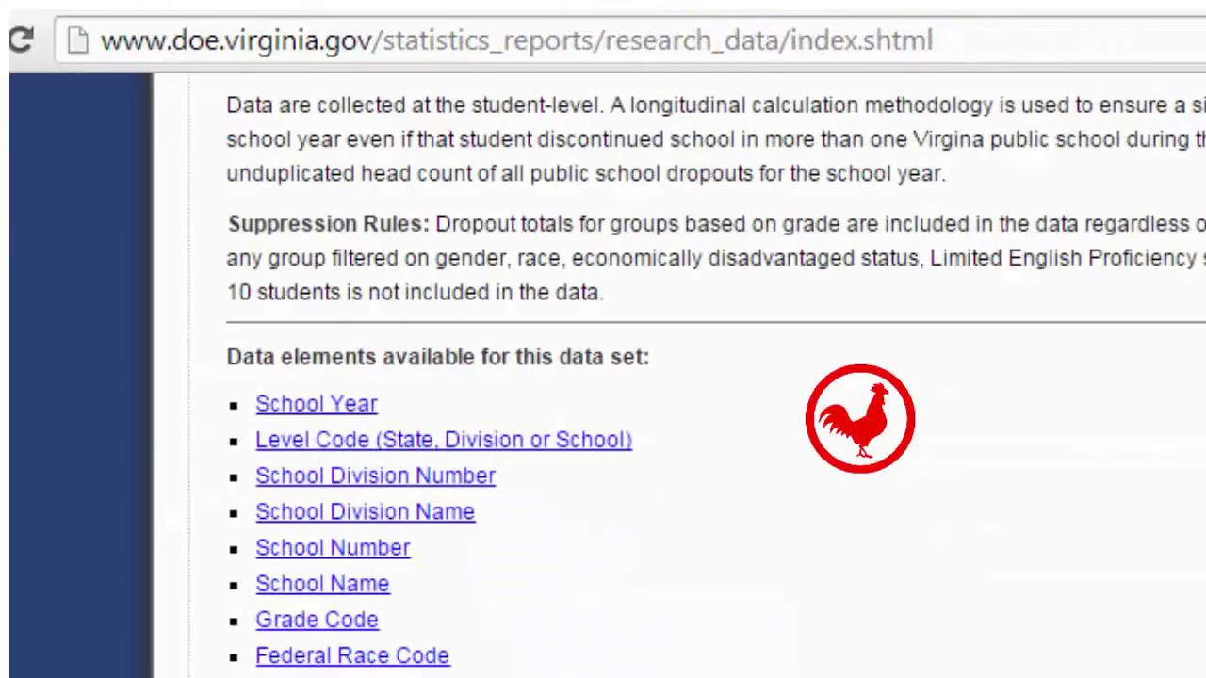
scroll(565, 376, "up", 5)
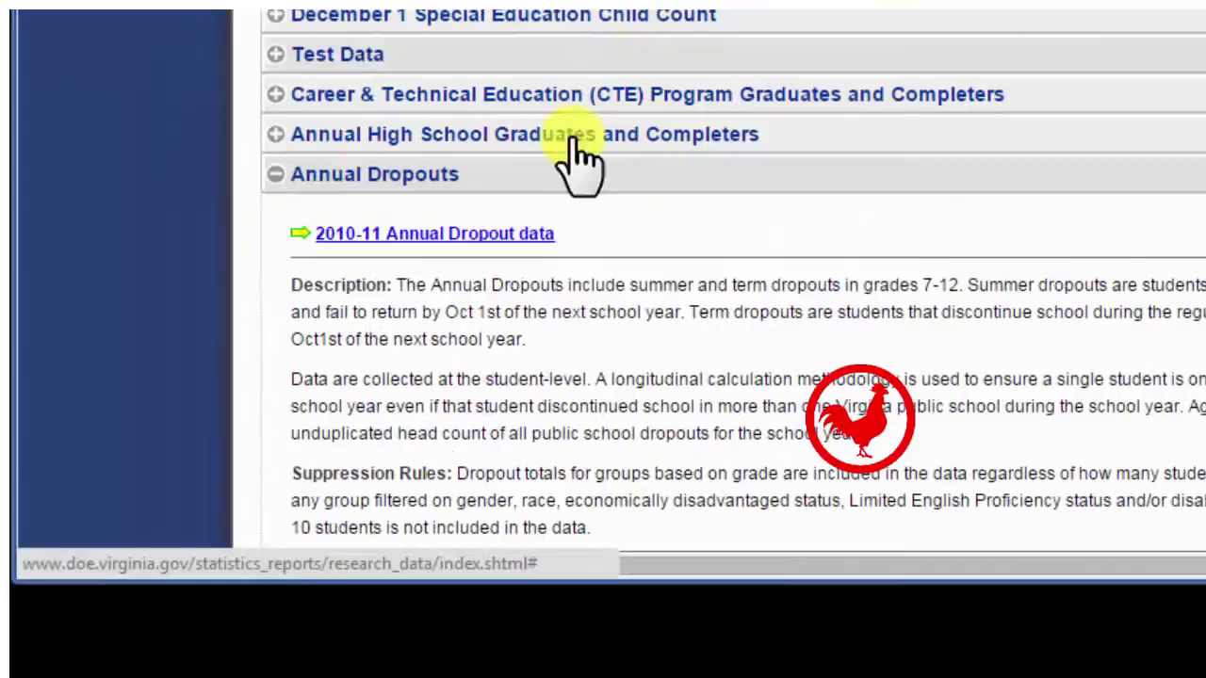
right_click(517, 235)
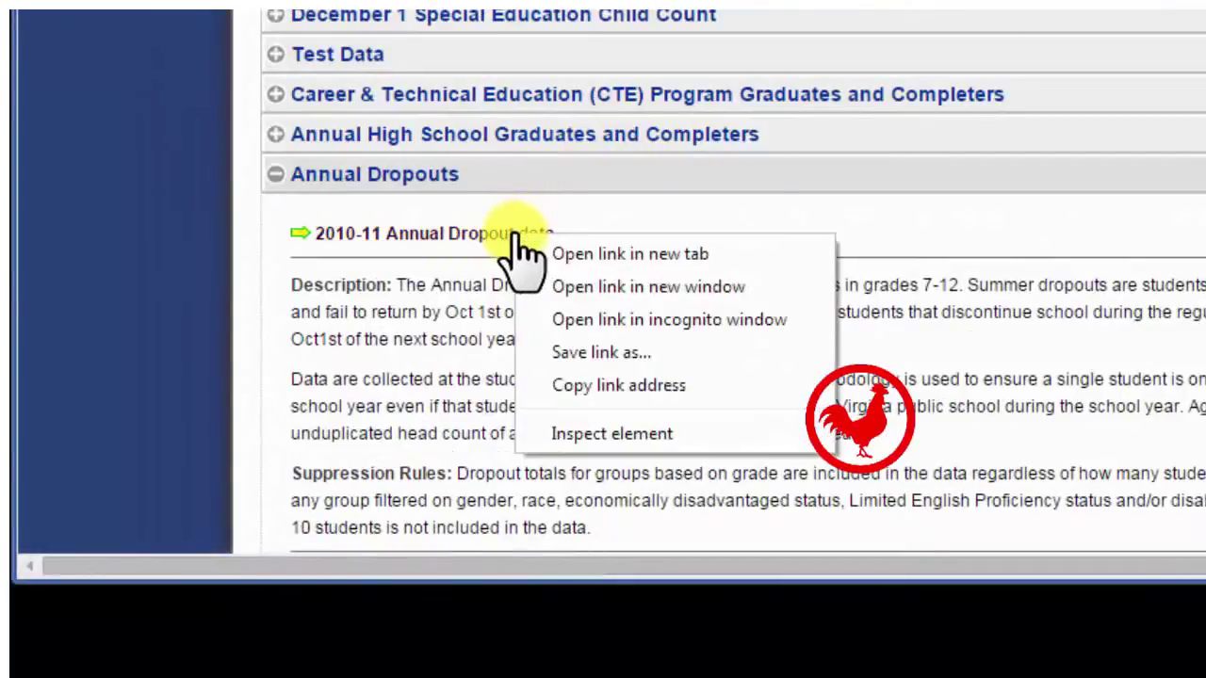
left_click(617, 386)
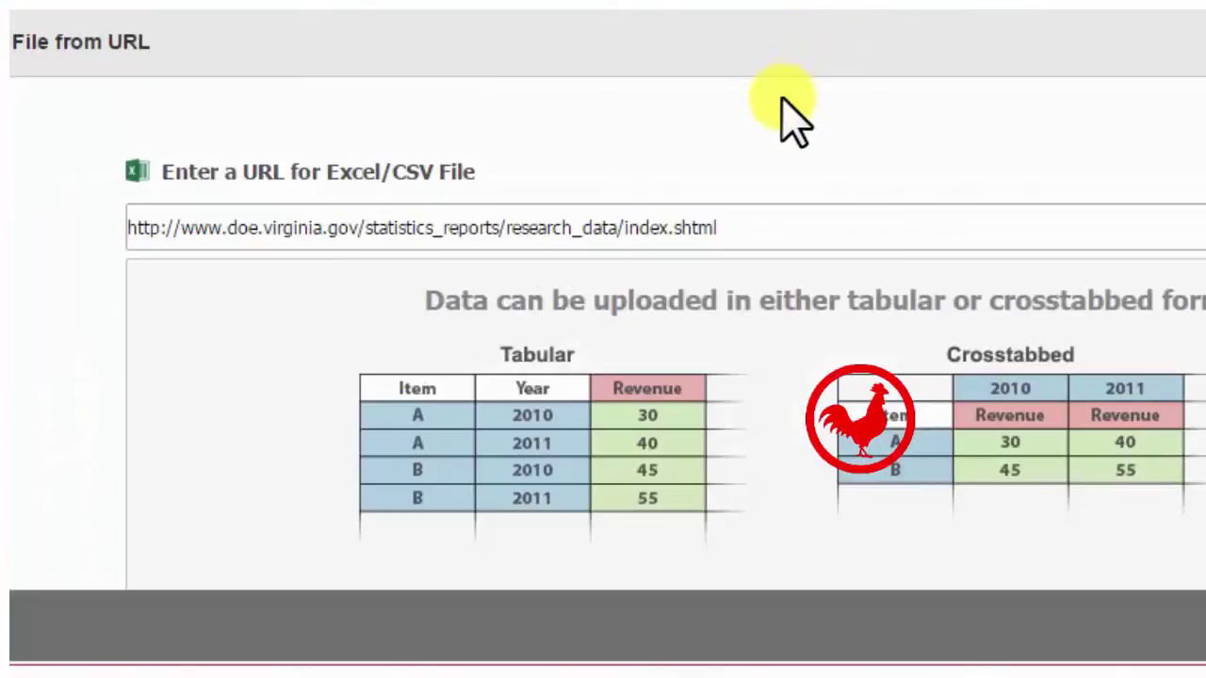
left_click_drag(743, 229, 73, 196)
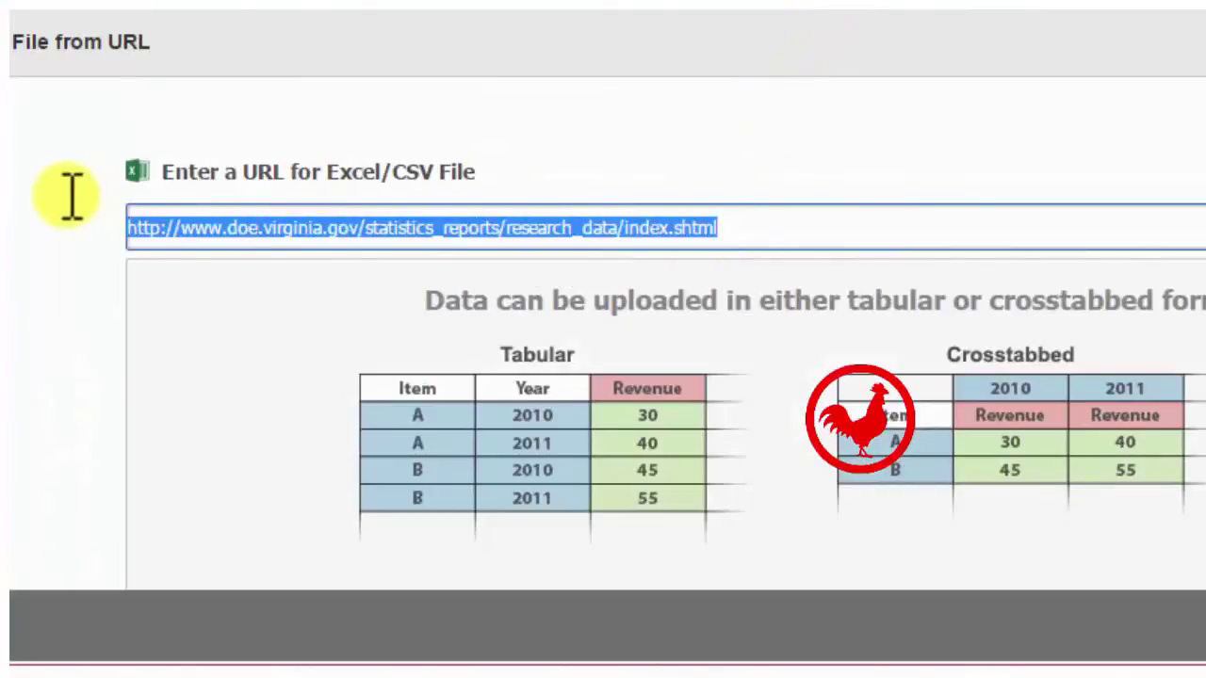
key("ctrl+v")
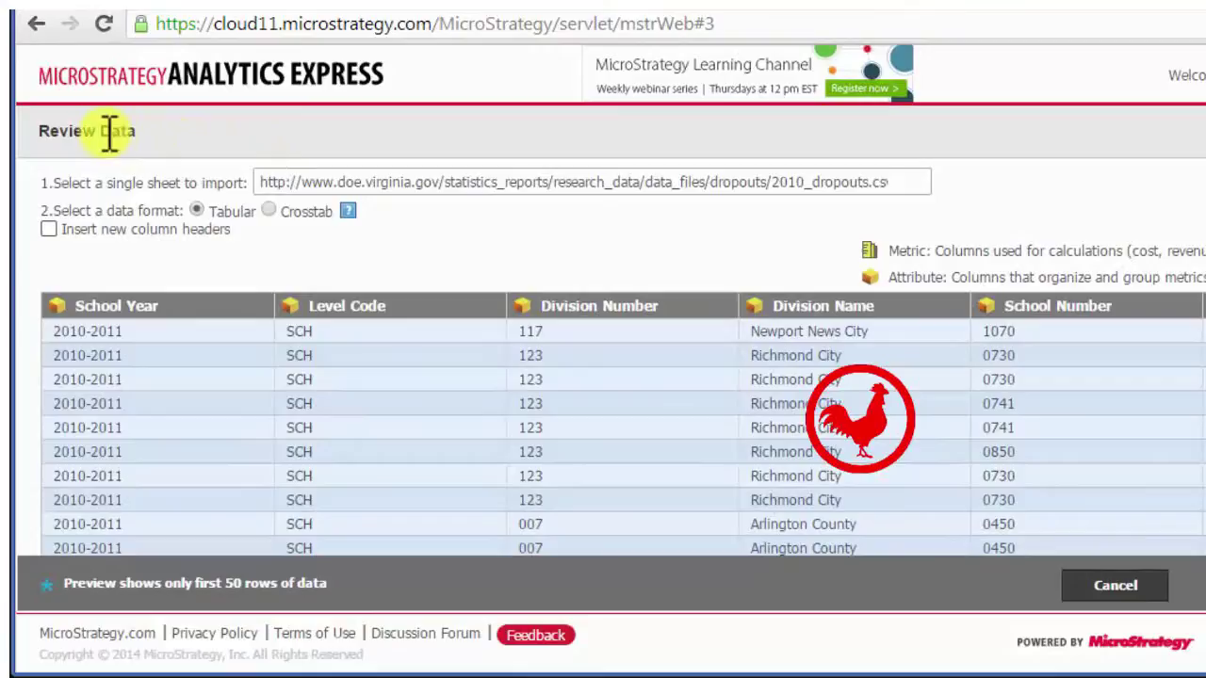
left_click(36, 23)
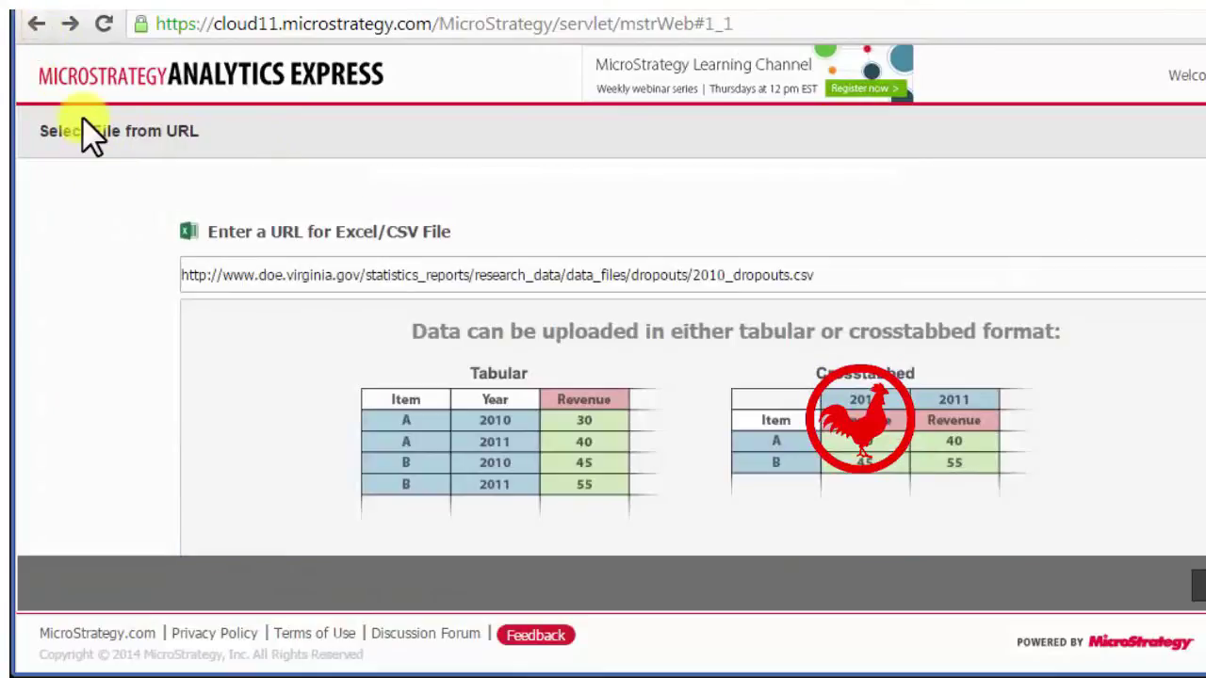
left_click(36, 24)
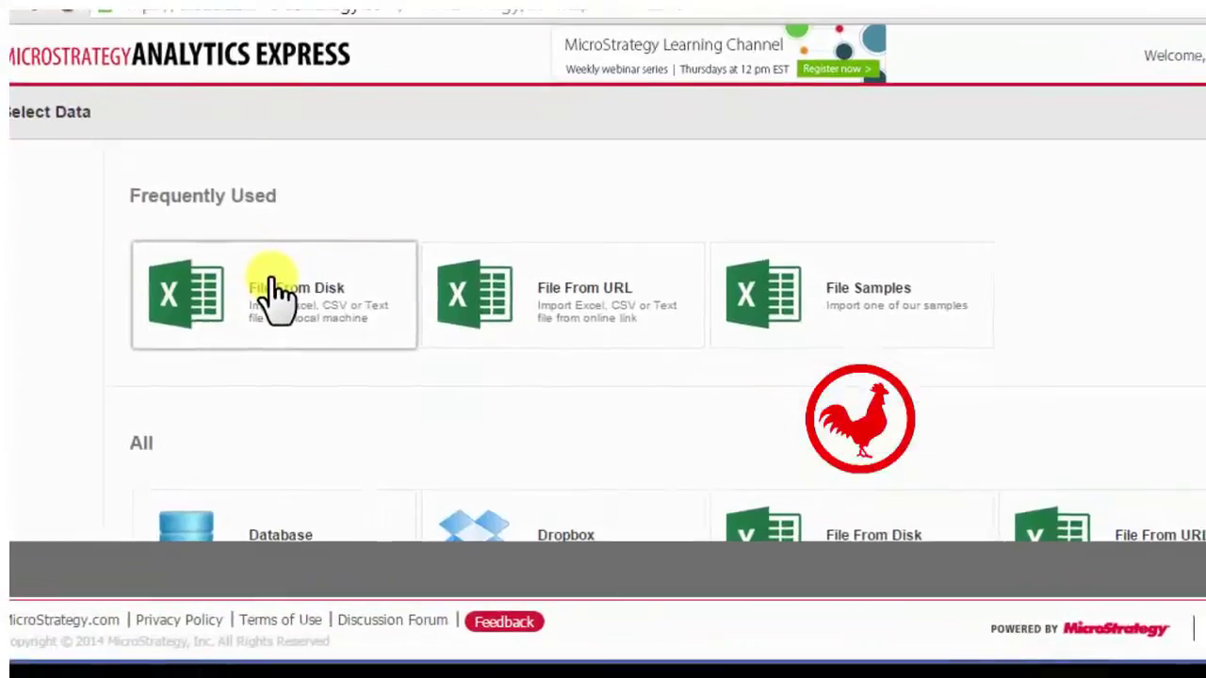
Import 2010_dropouts (1).csv from disk and scroll the preview to the Dropout Cnt column
left_click(274, 284)
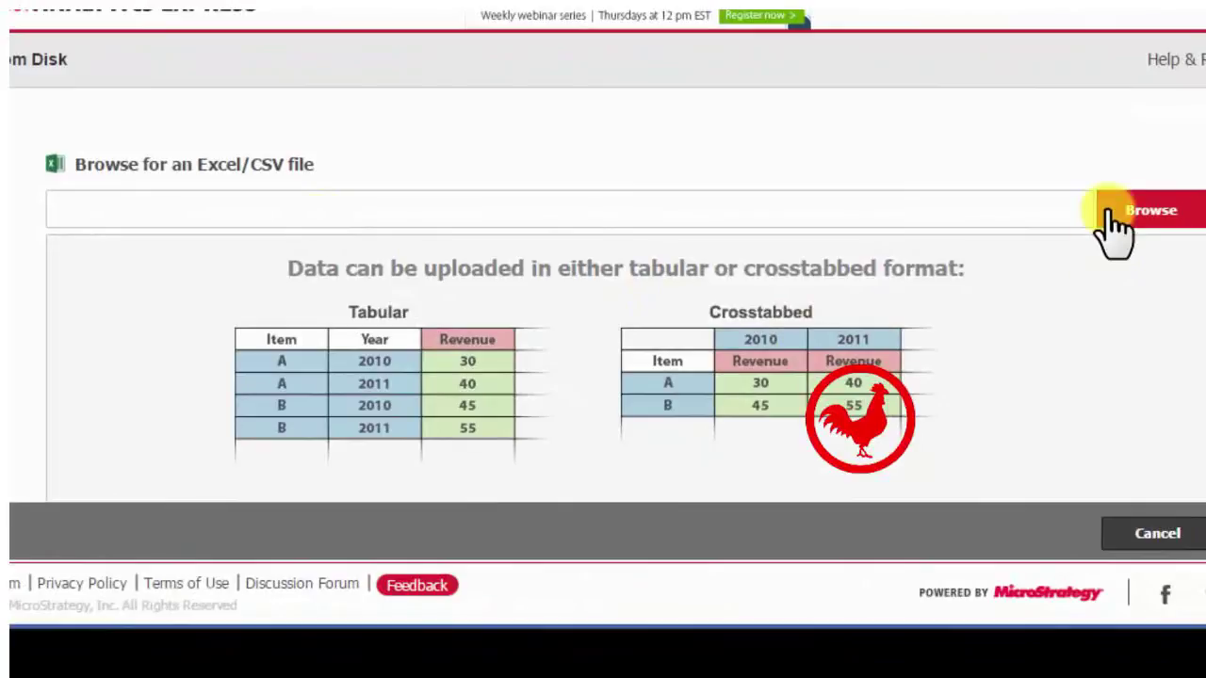
left_click(1111, 219)
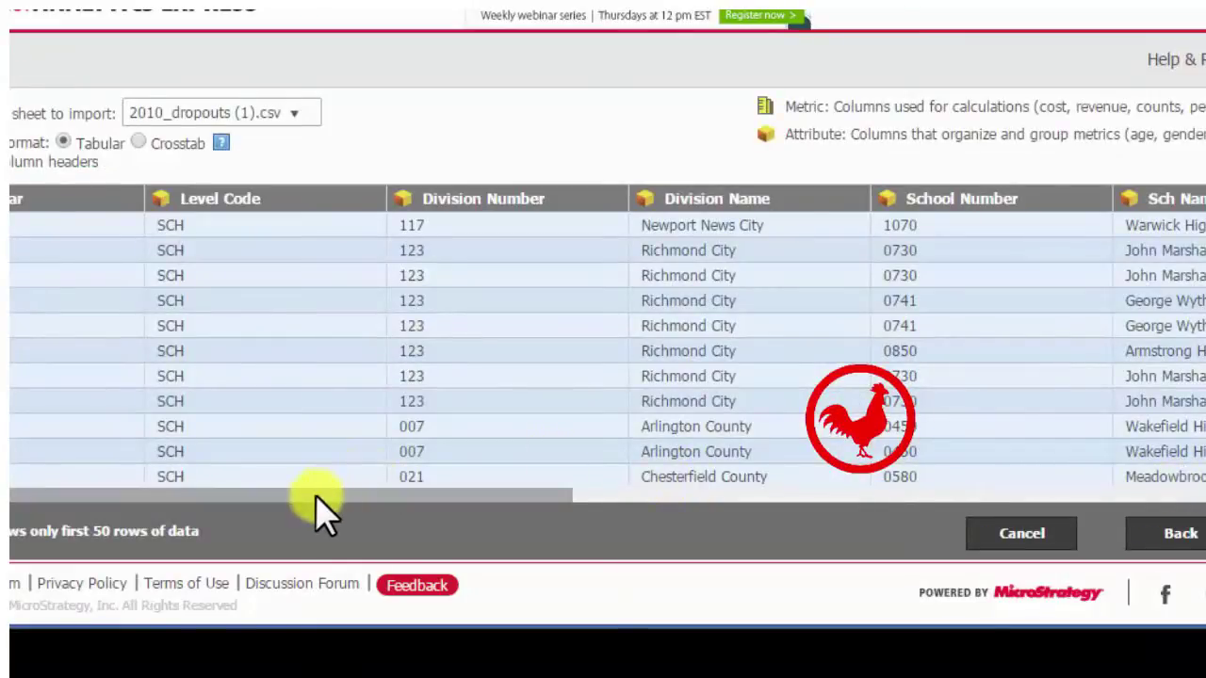
left_click_drag(314, 495, 426, 659)
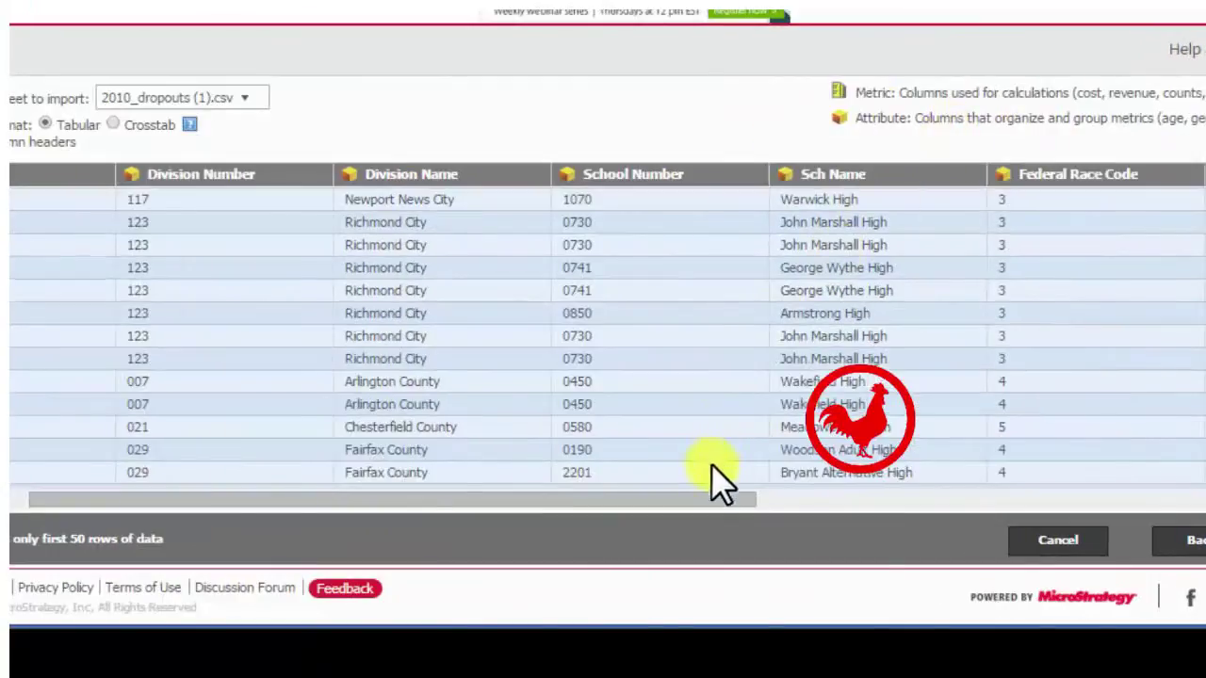
left_click_drag(713, 497, 1186, 506)
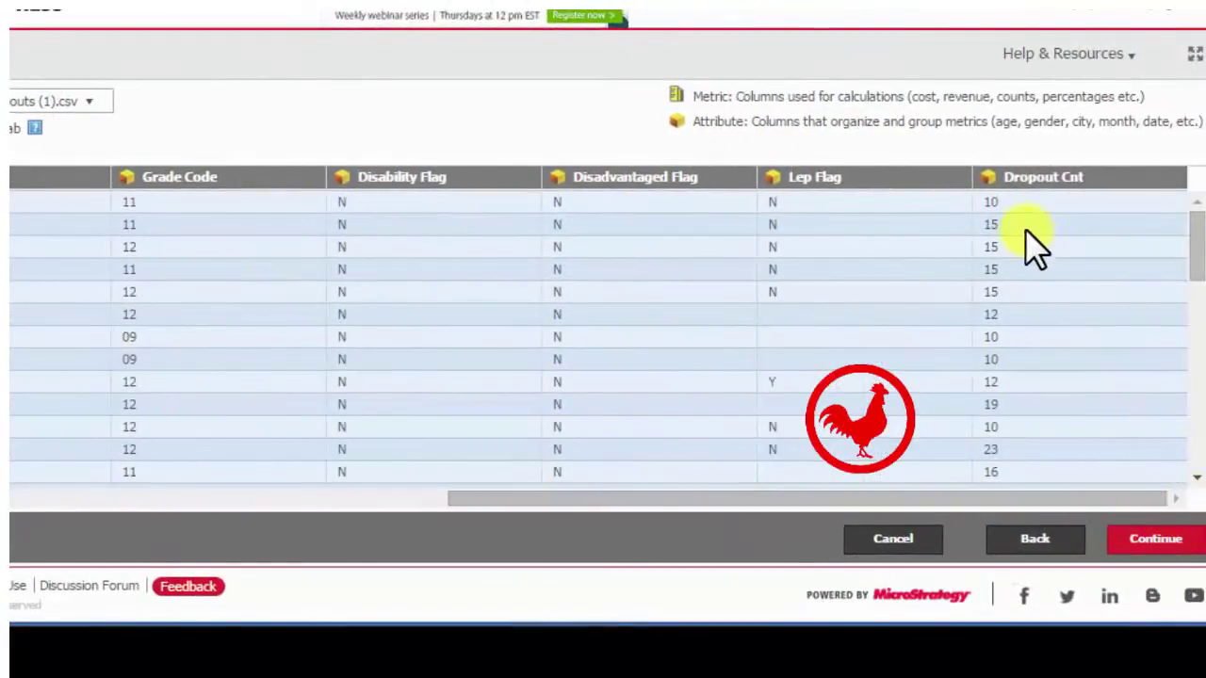
Change the Dropout Cnt column to a Metric and continue to the visualization choice
mouse_move(1031, 186)
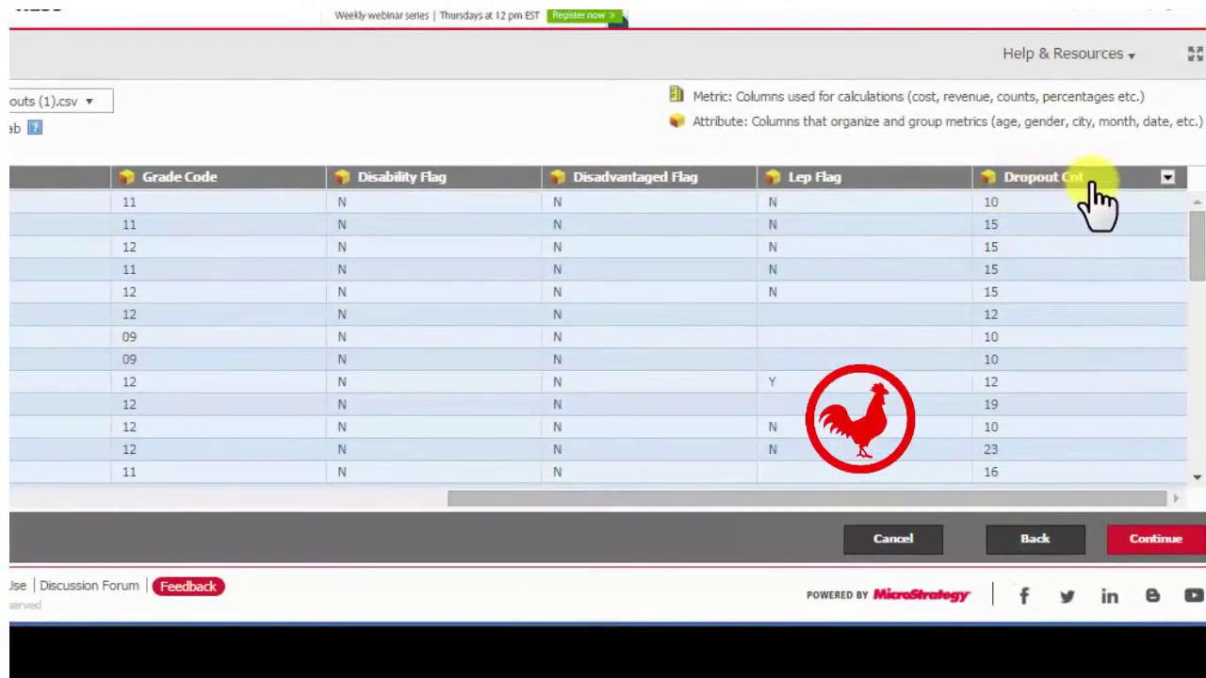
left_click(1167, 181)
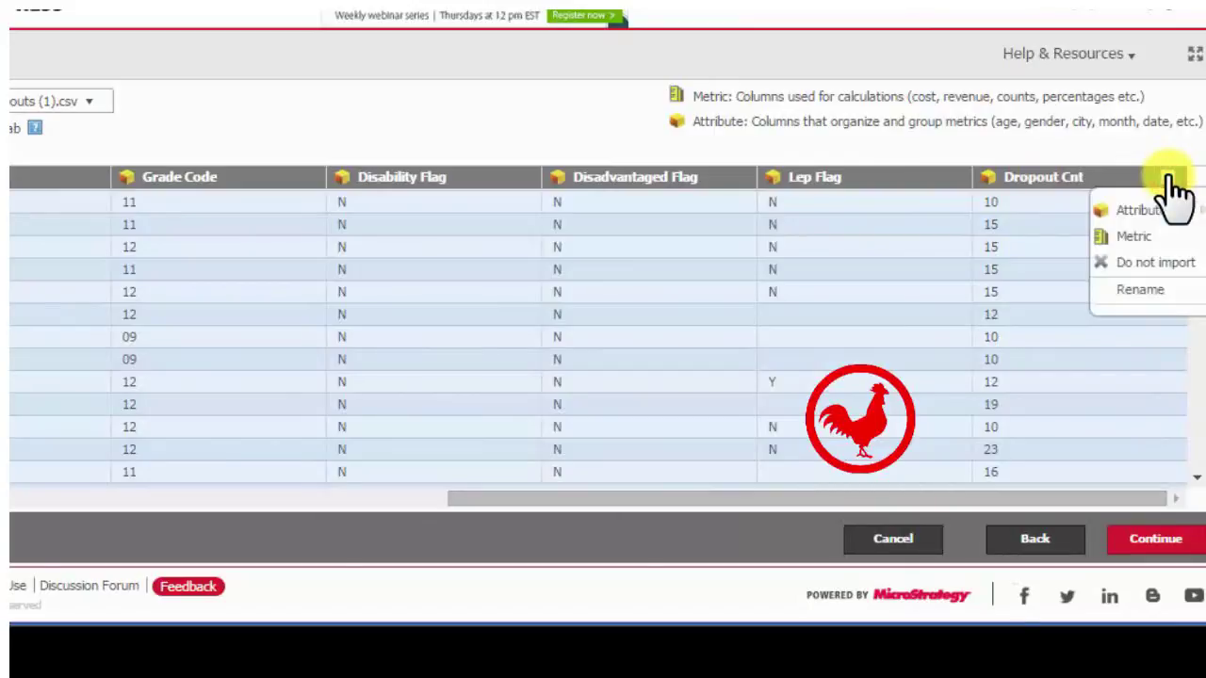
left_click(1137, 237)
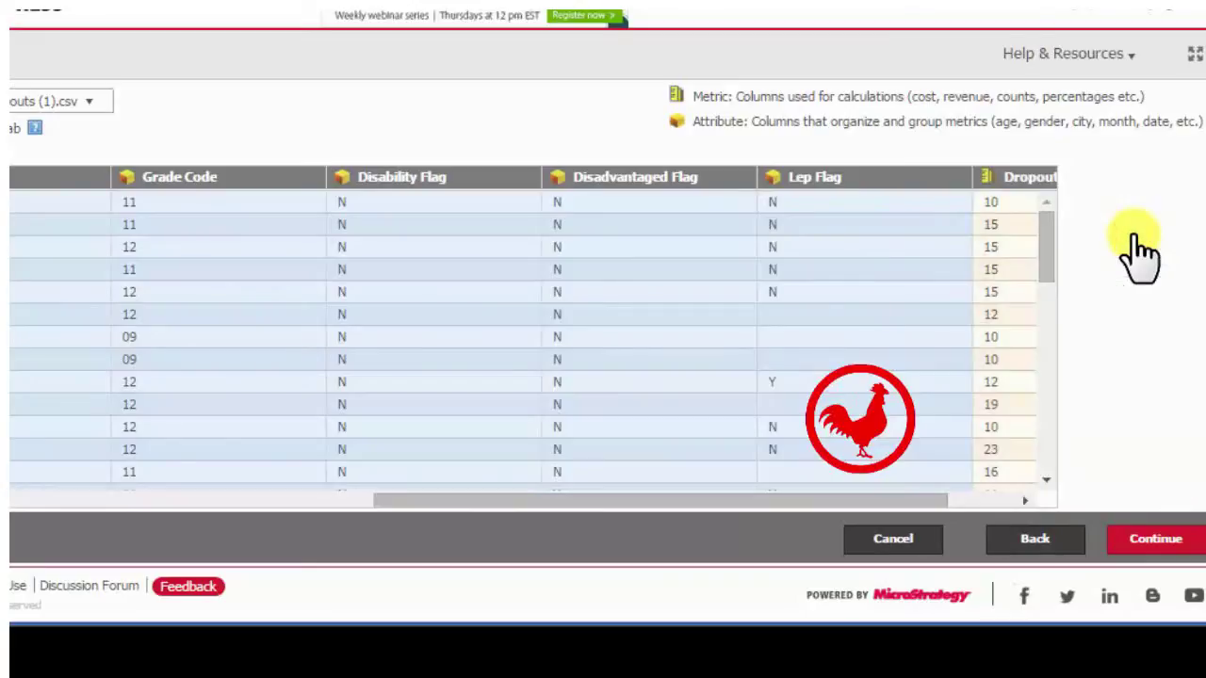
left_click(1001, 500)
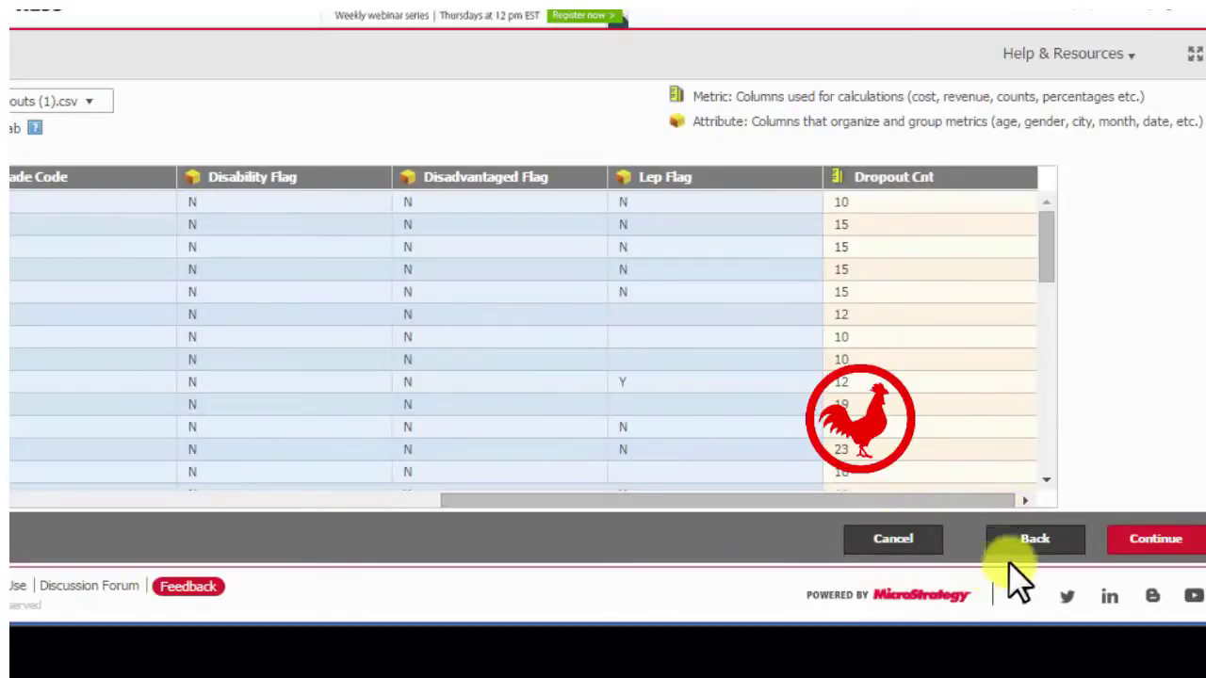
left_click(1146, 556)
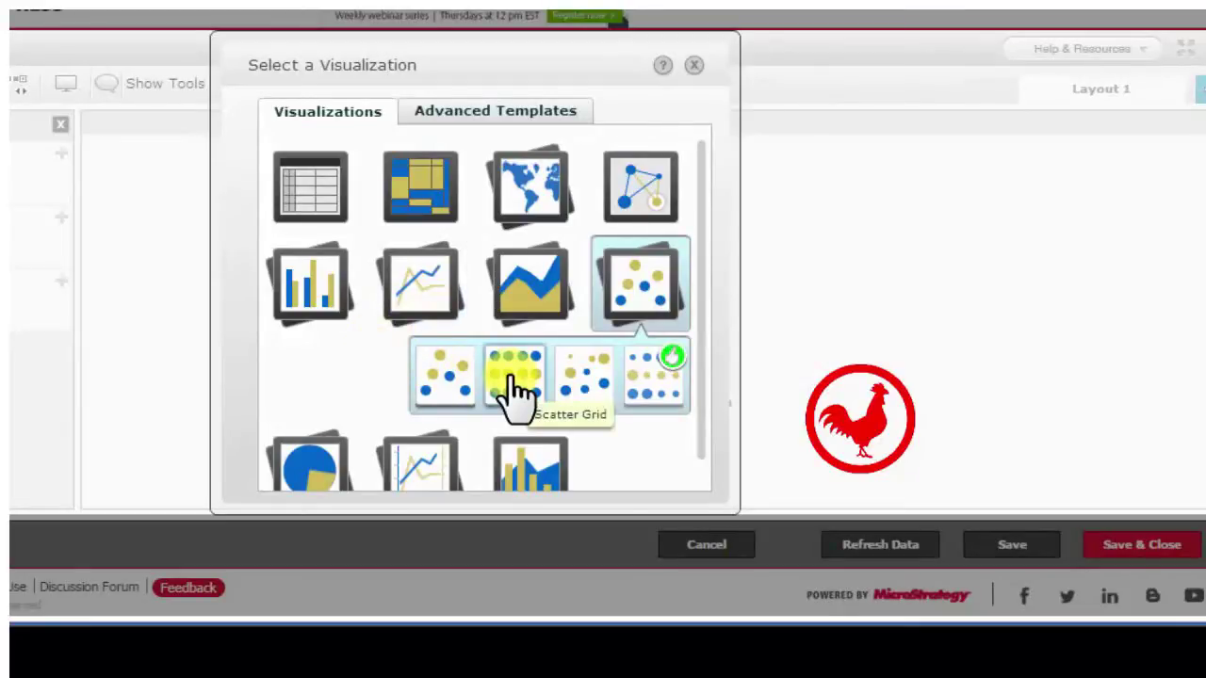
Choose the Horizontal Bar - Stacked visualization for the dropout data
mouse_move(316, 325)
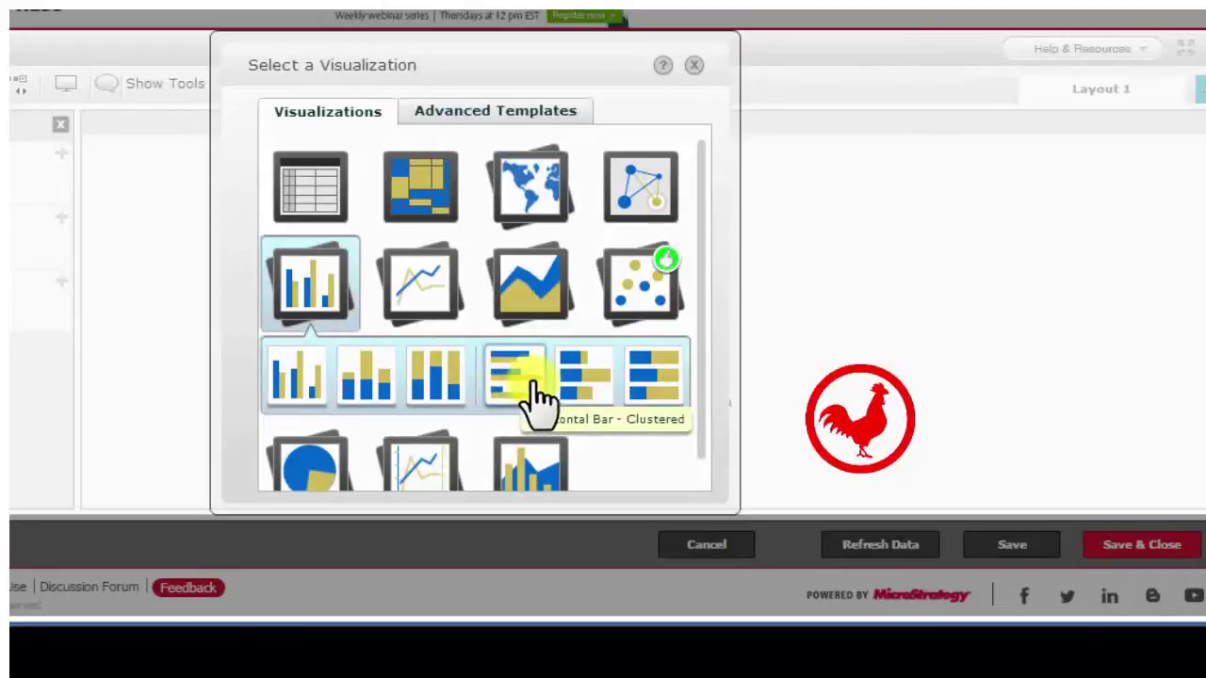
left_click(577, 400)
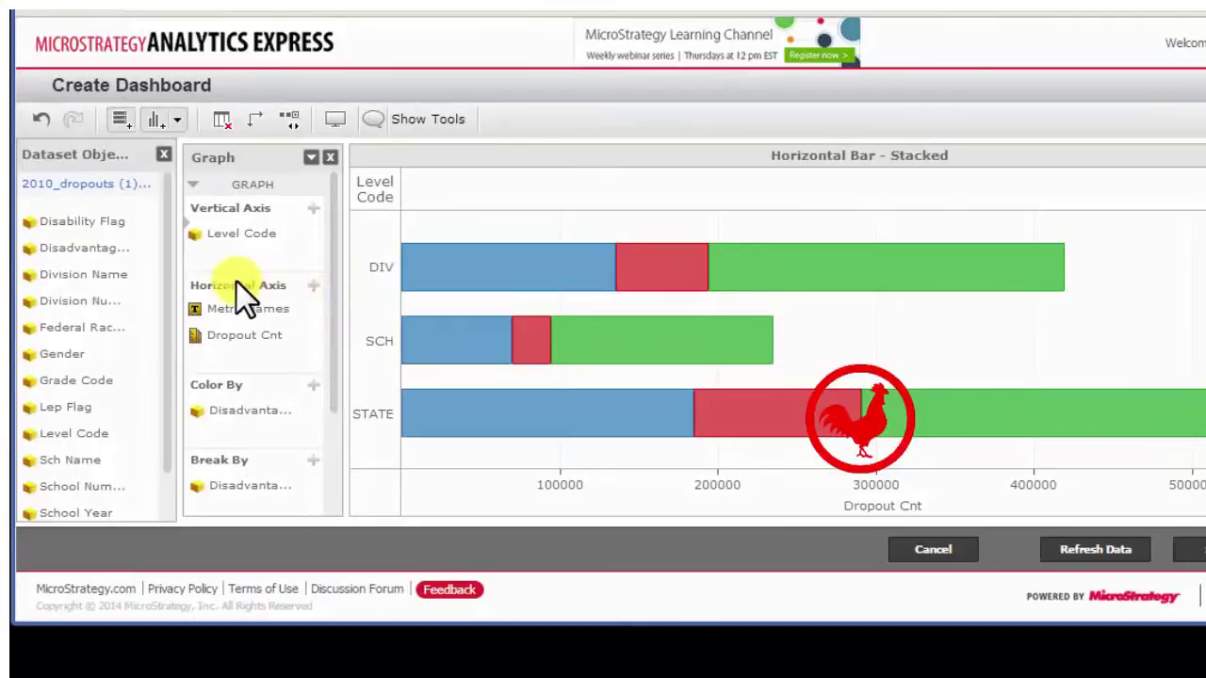
Put Division Name on the vertical axis instead of Level Code, color by Gender, and remove Disadvantage
left_click_drag(102, 271, 256, 236)
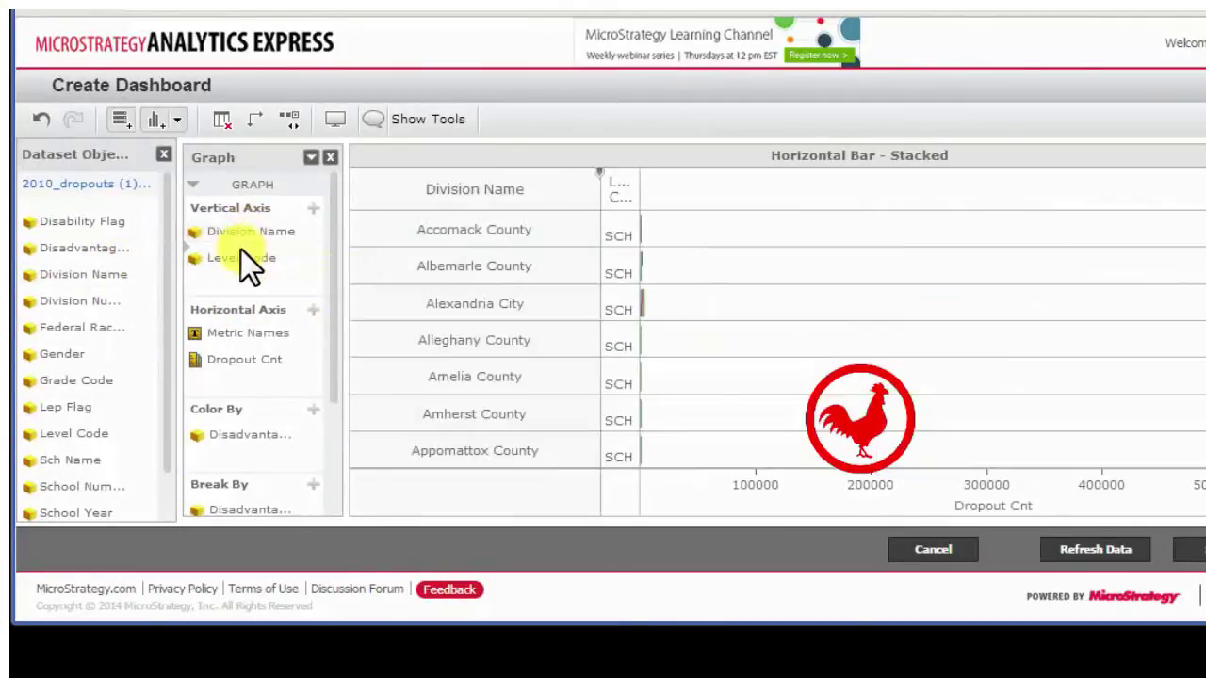
left_click(310, 258)
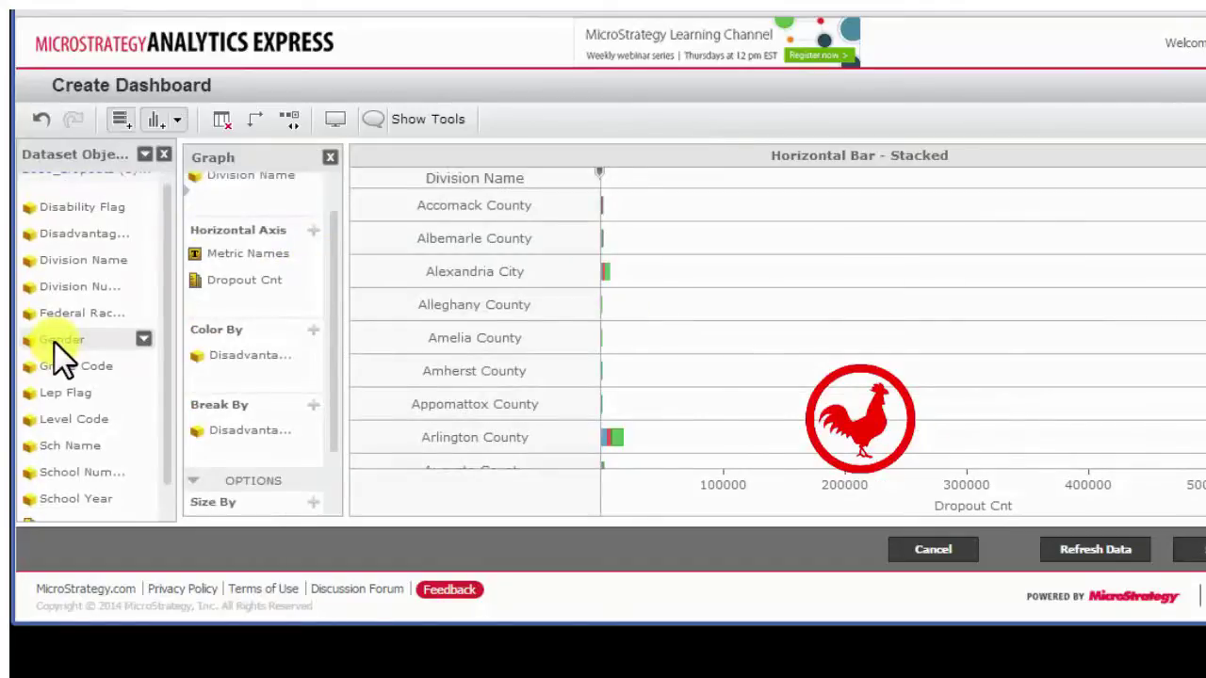
left_click_drag(55, 343, 247, 350)
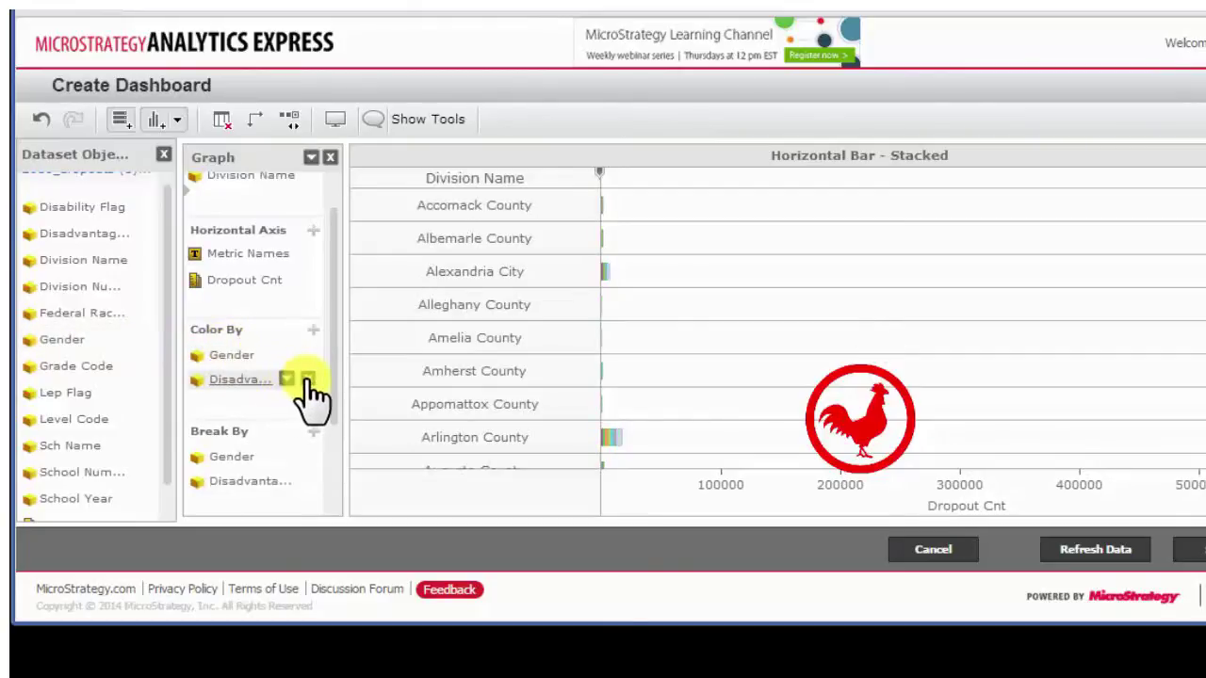
left_click(306, 380)
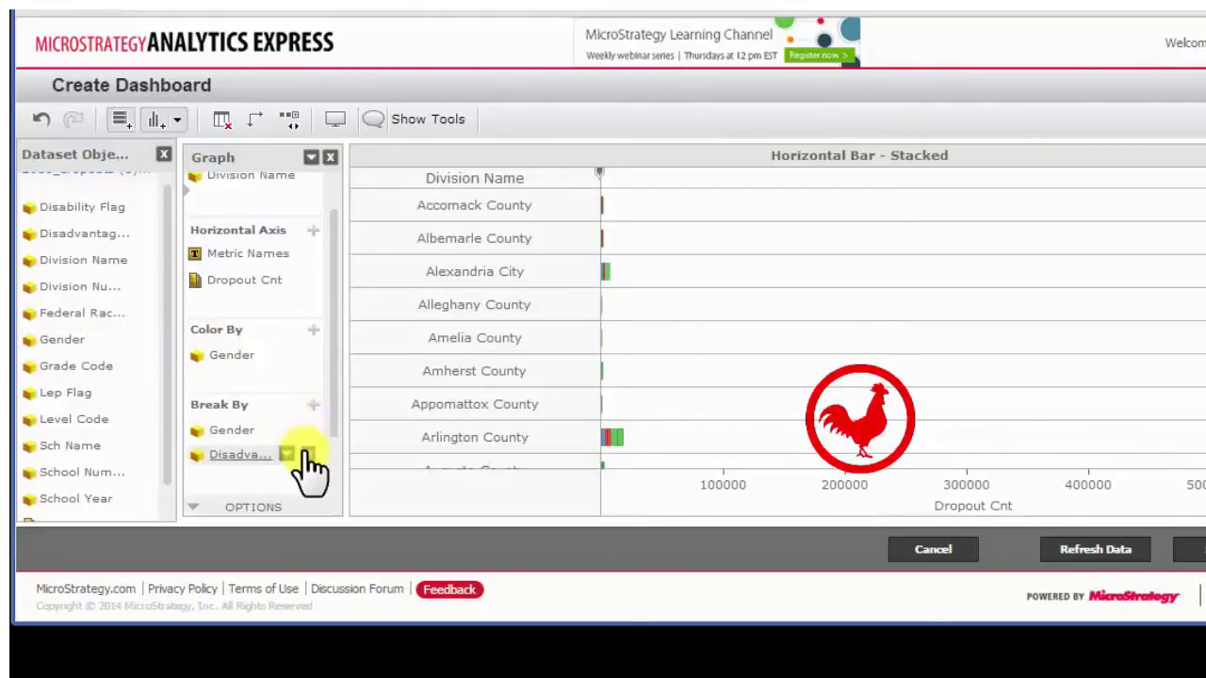
left_click(306, 455)
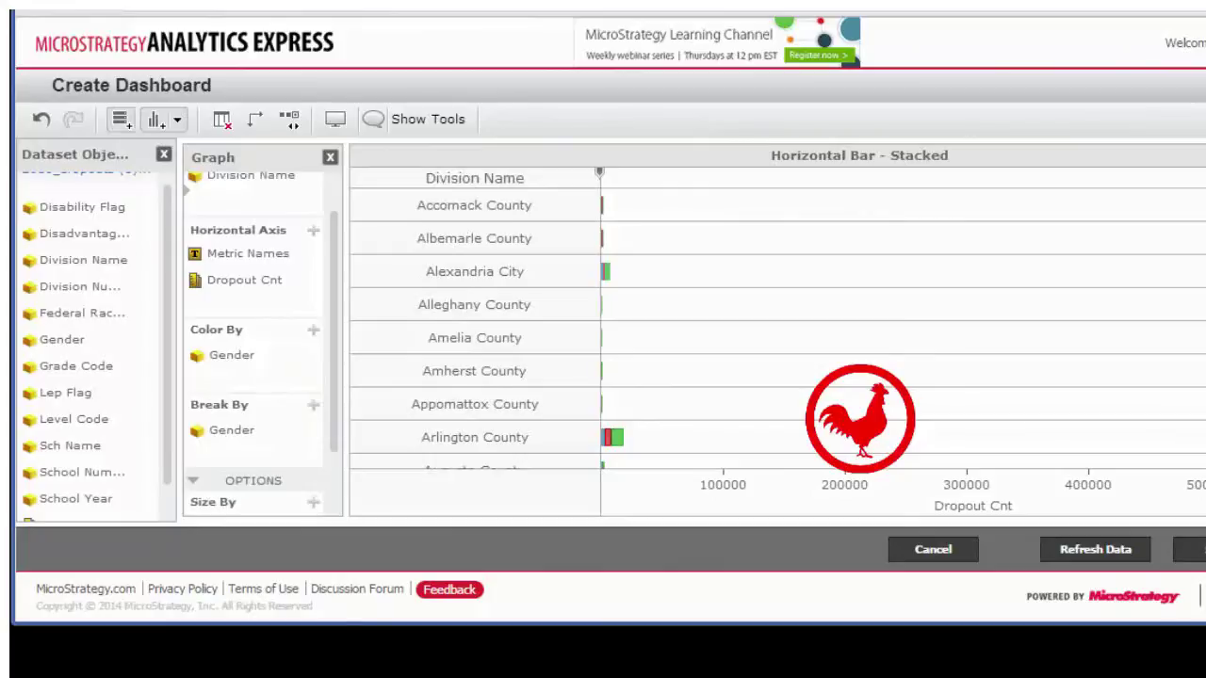
scroll(777, 320, "down", 5)
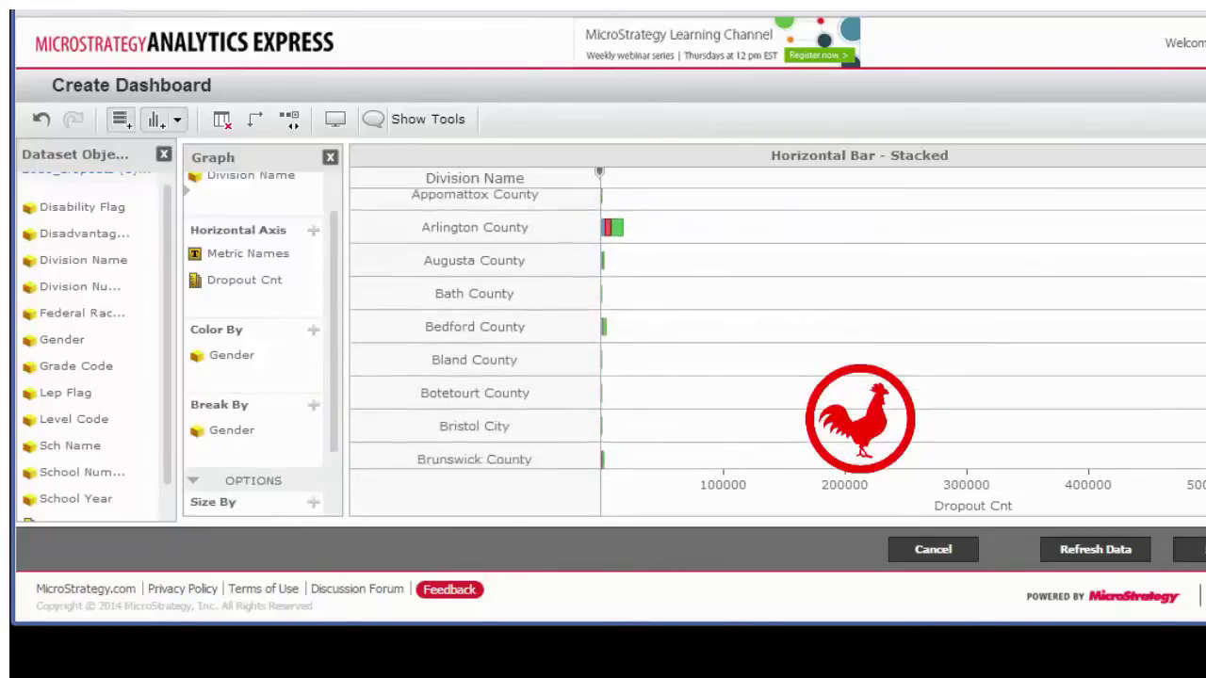
scroll(1106, 332, "down", 1)
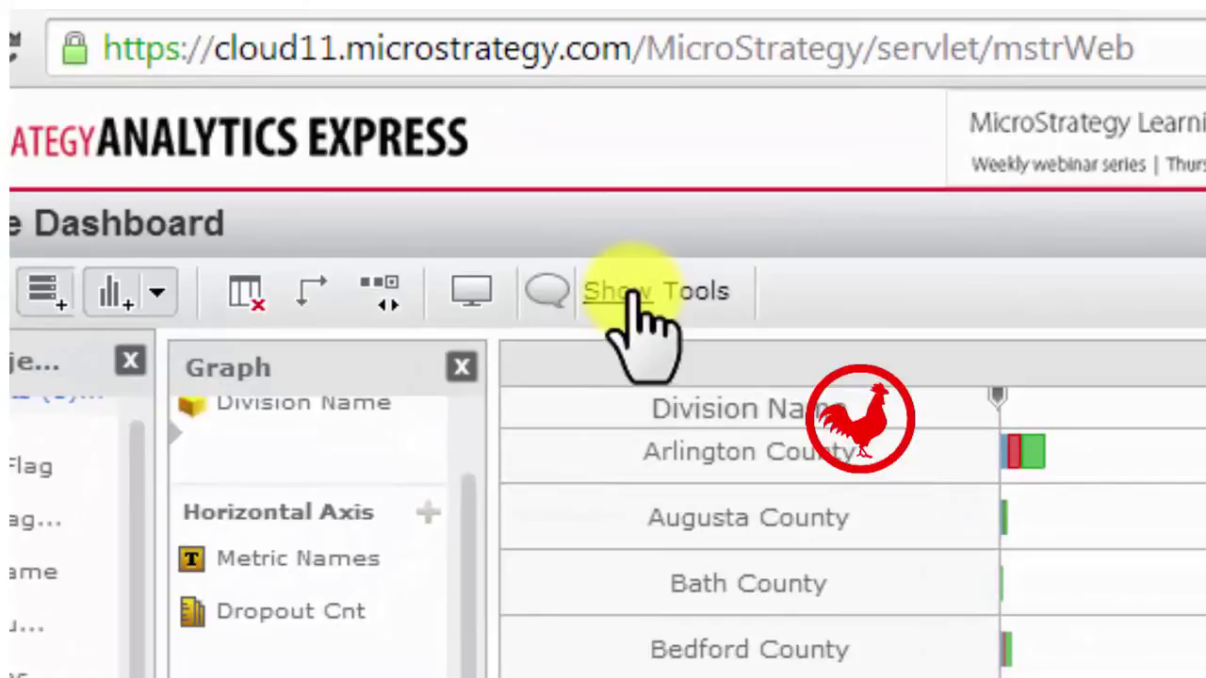
Show the Filters panel and add Division Name as a filter
left_click(629, 294)
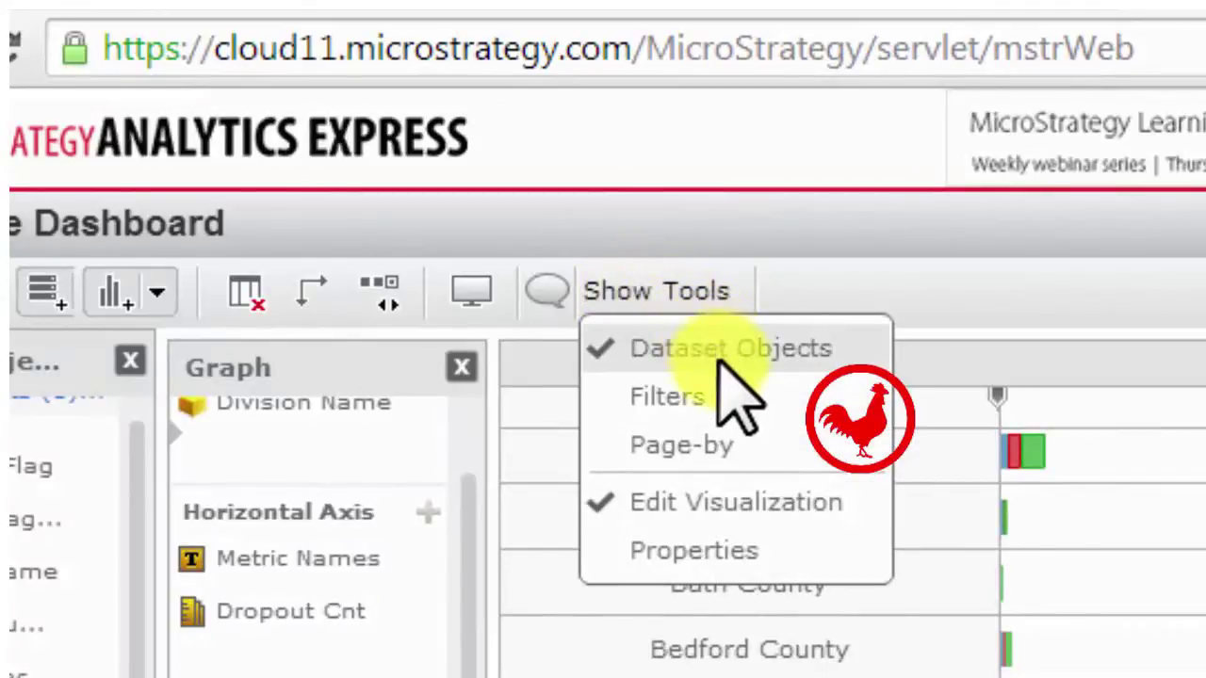
left_click(680, 397)
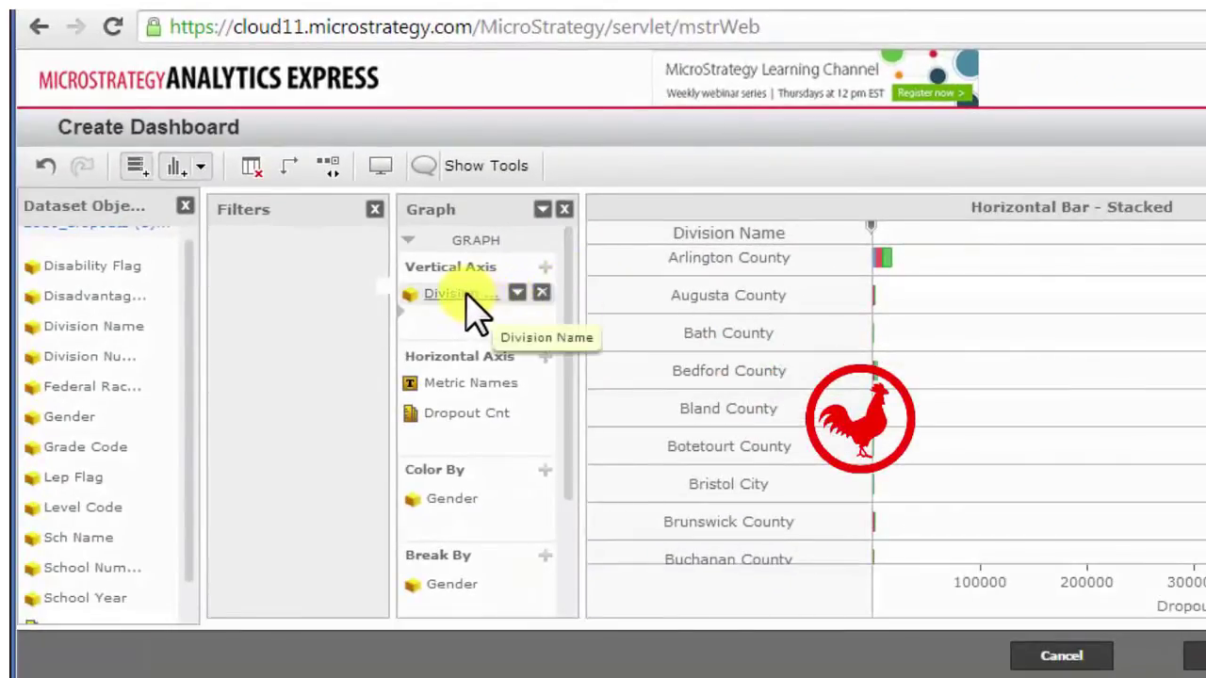
left_click_drag(466, 296, 282, 295)
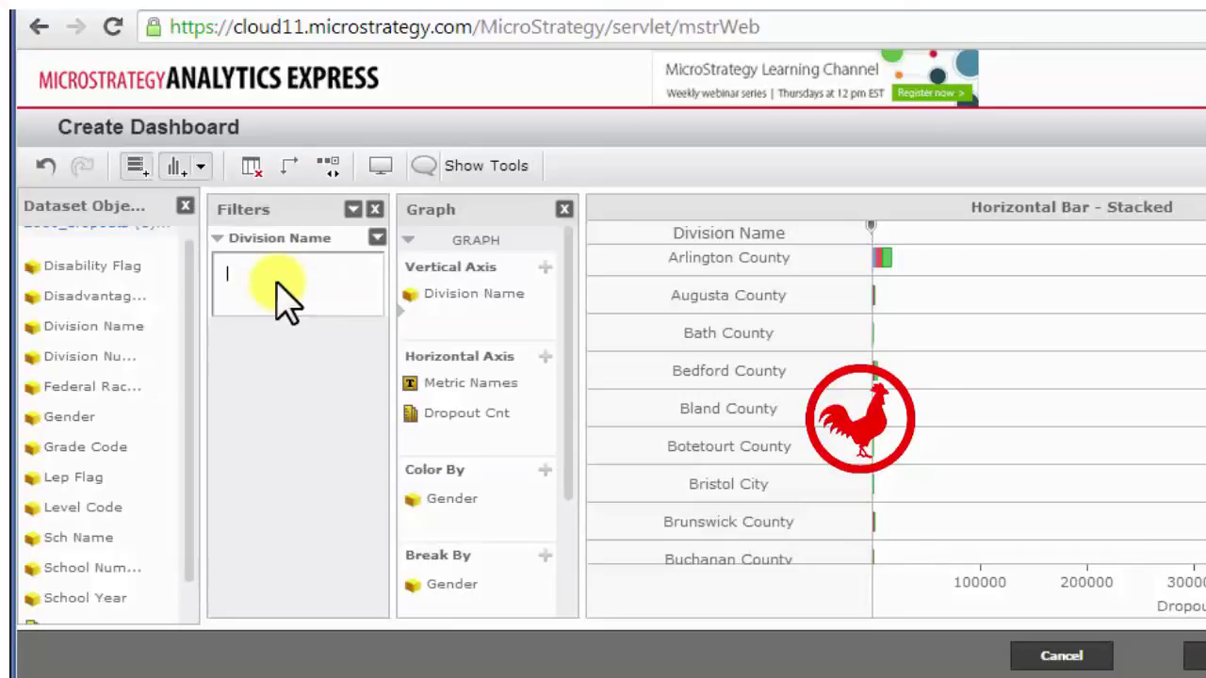
Set the Division Name filter to the lowest 10 divisions ranked by Dropout Cnt
left_click(377, 237)
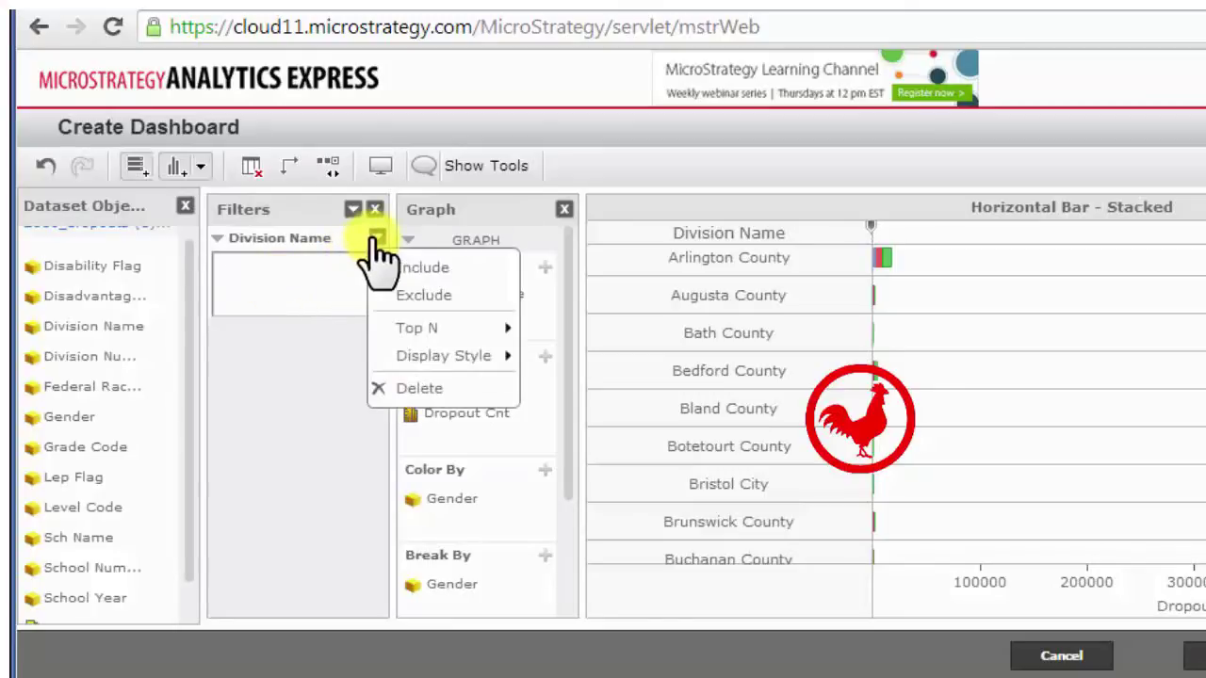
mouse_move(423, 339)
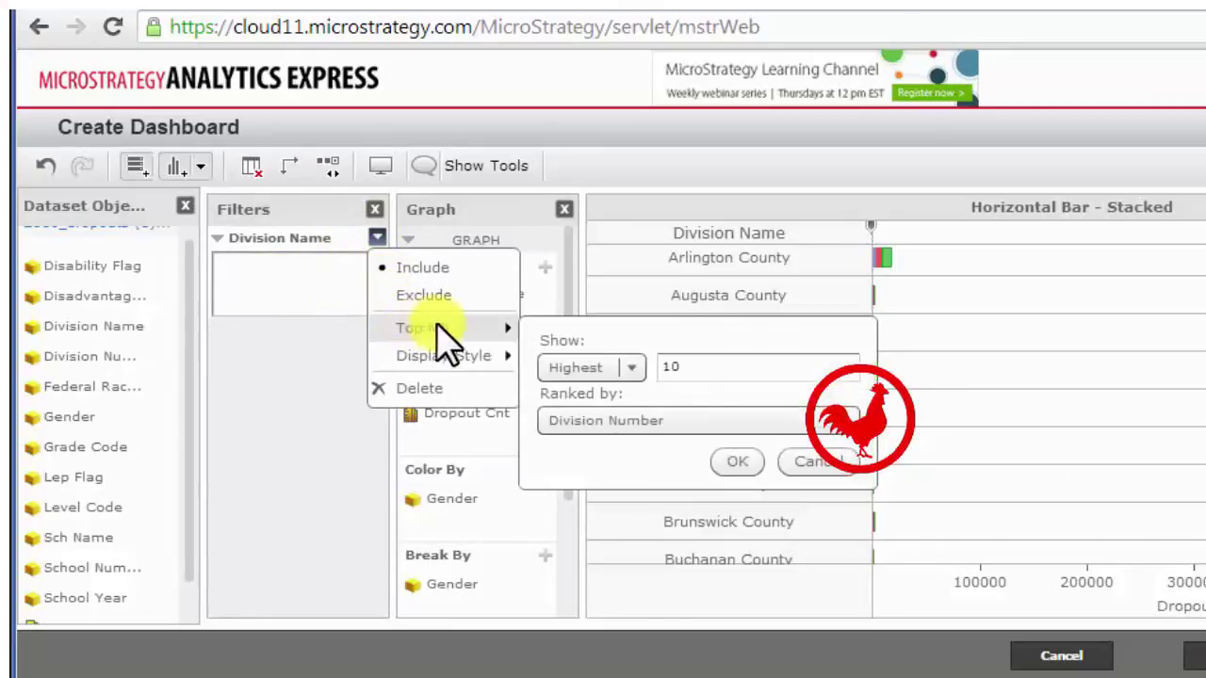
left_click(634, 369)
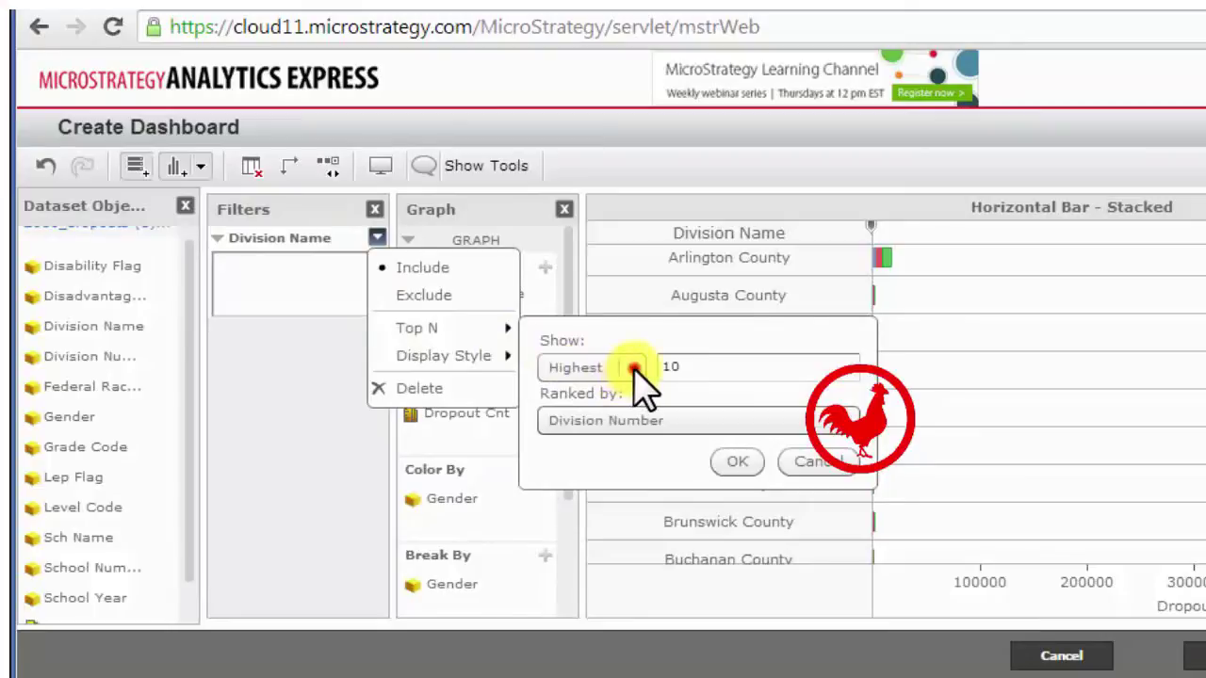
left_click(617, 412)
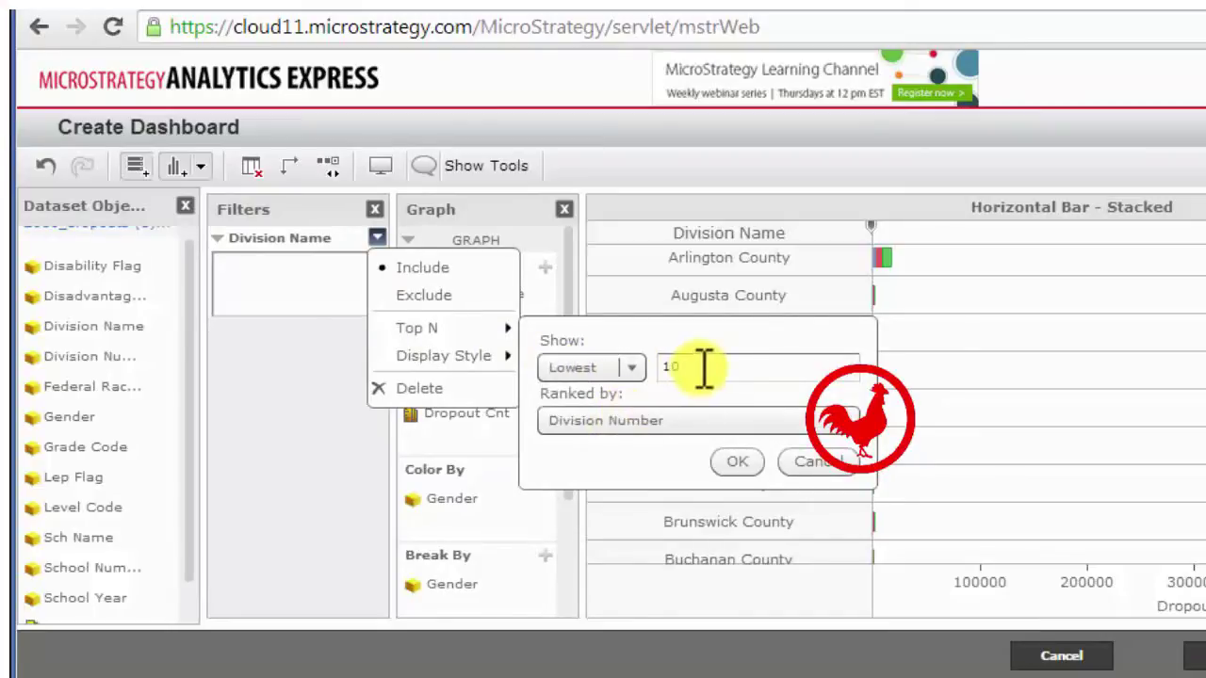
left_click(843, 425)
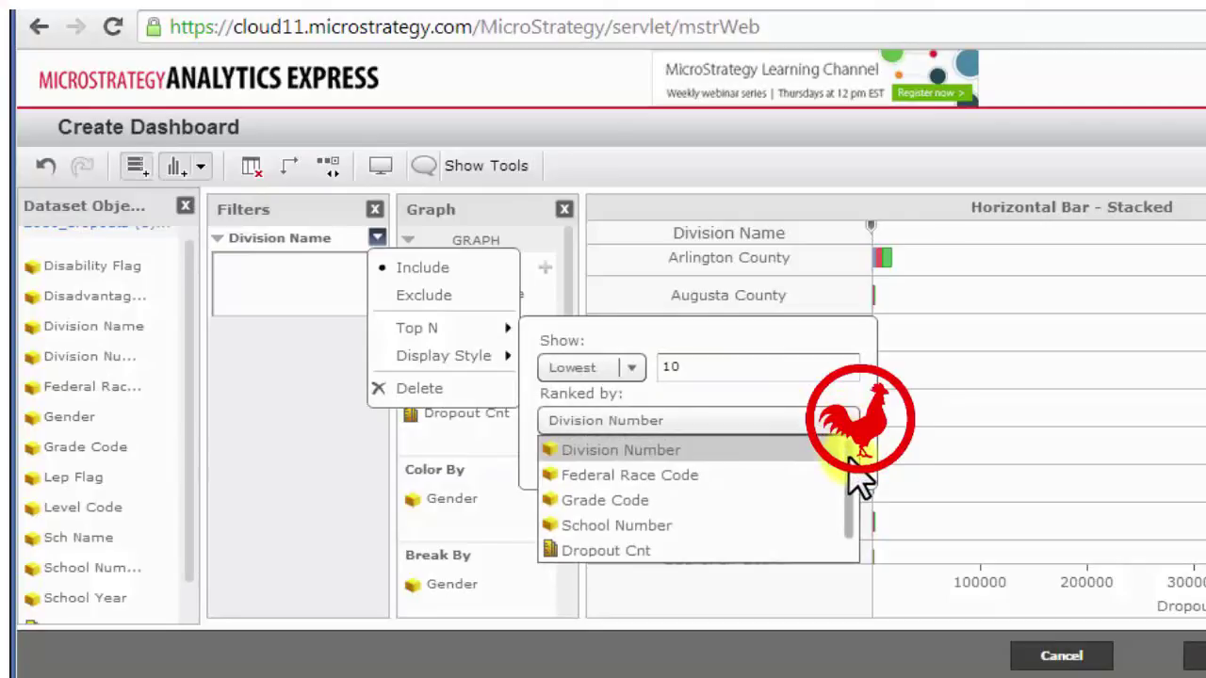
left_click_drag(849, 462, 851, 481)
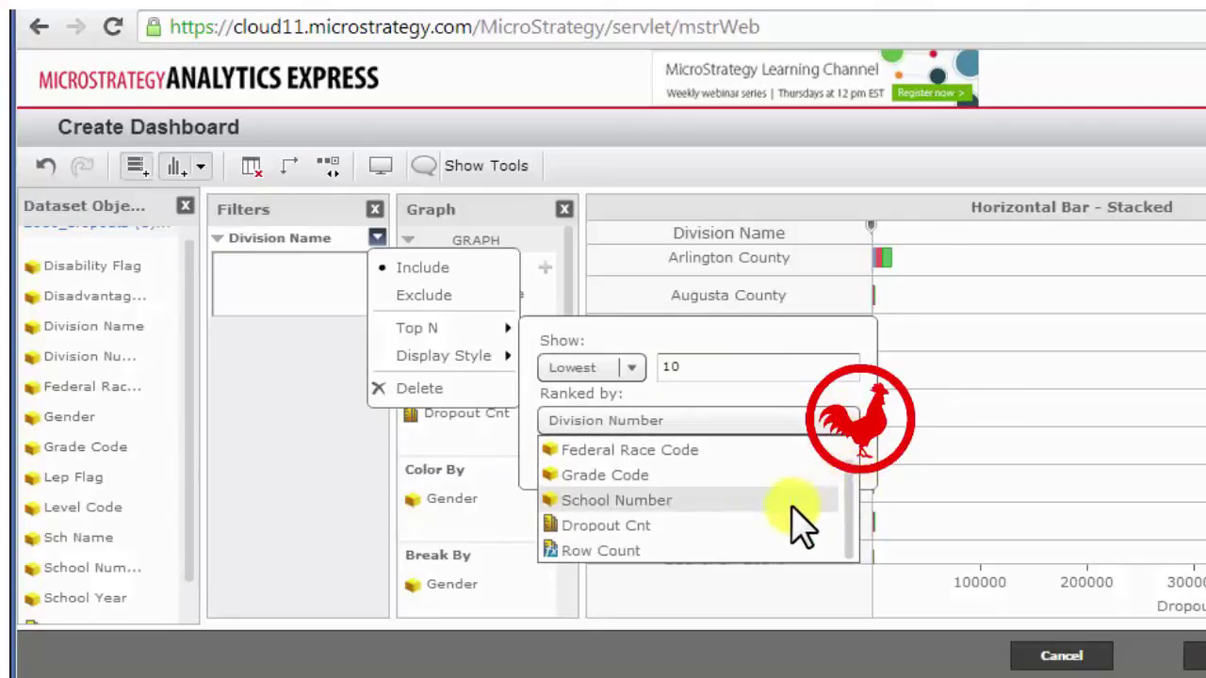
left_click(688, 524)
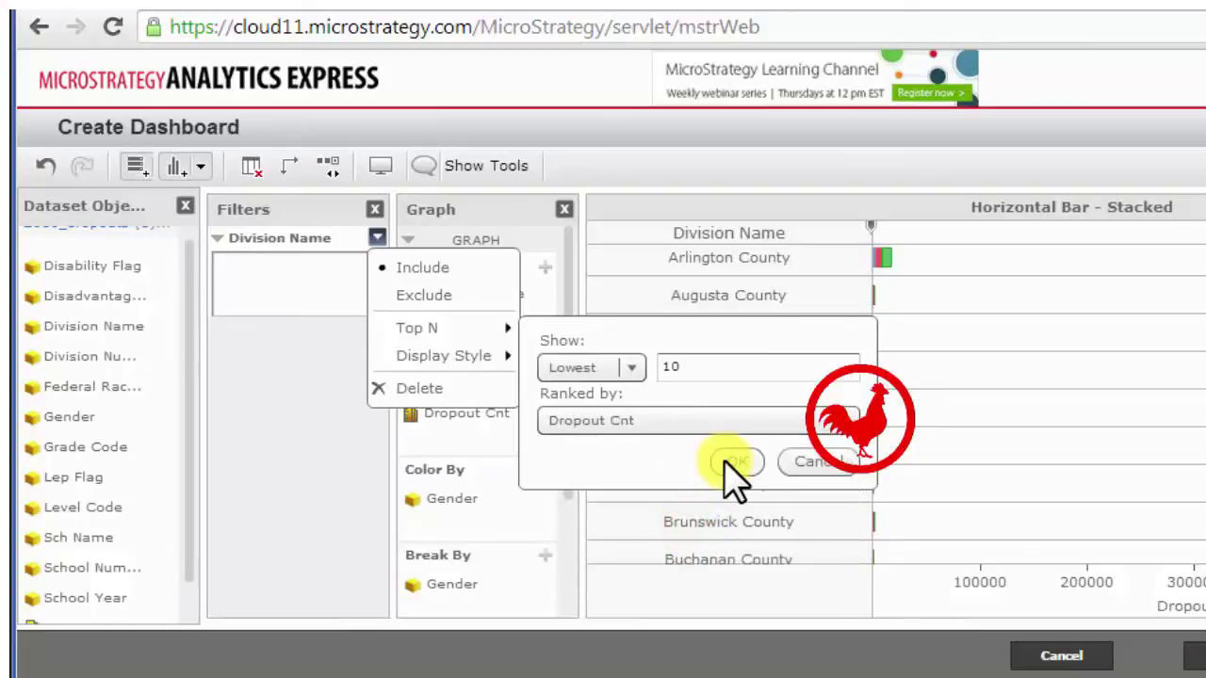
left_click(731, 461)
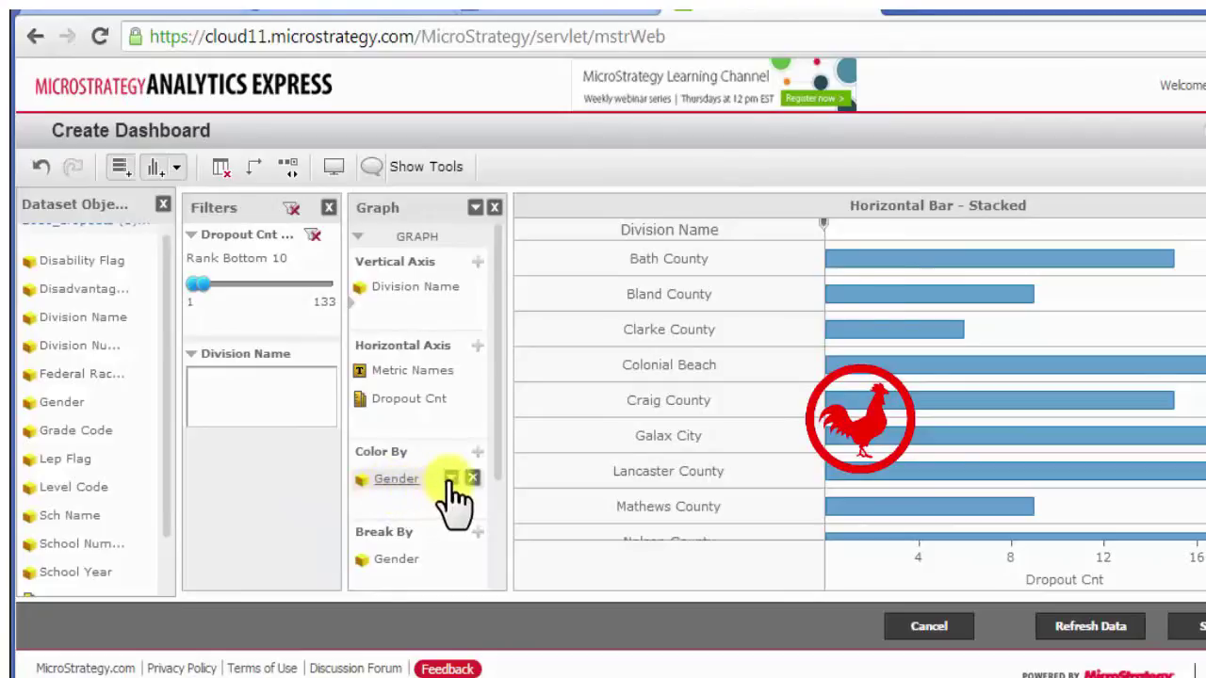
Add Gender as a filter and exclude the blank gender value
left_click(450, 478)
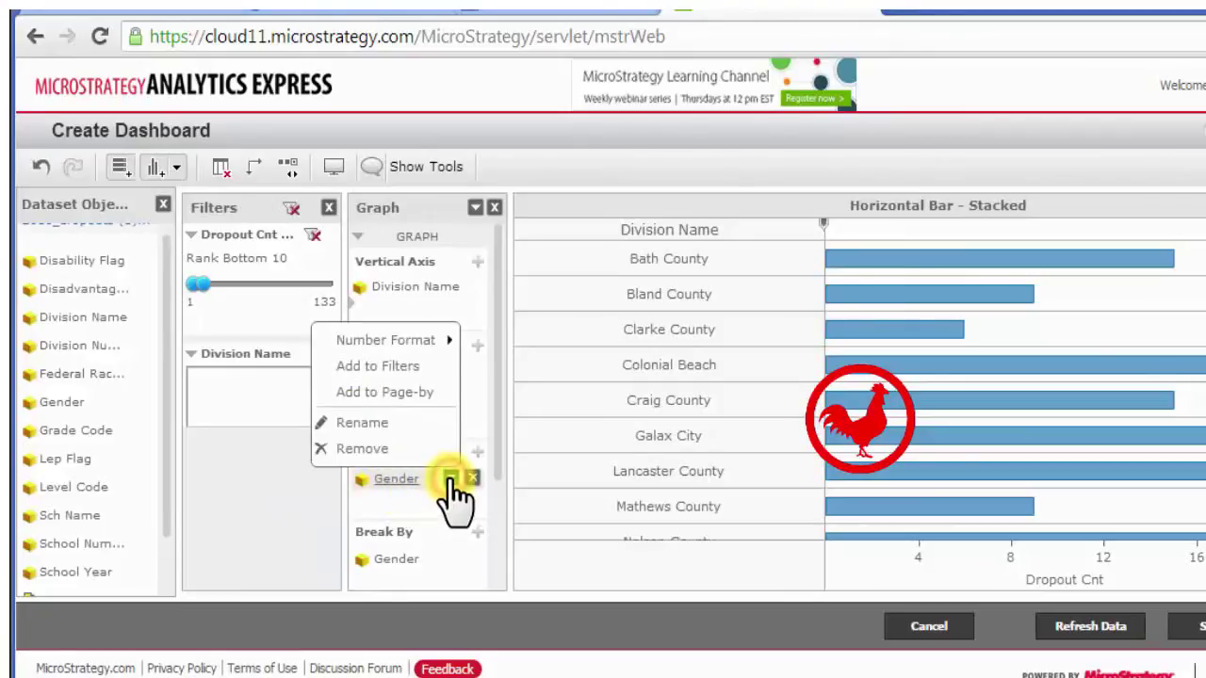
left_click_drag(218, 354, 213, 412)
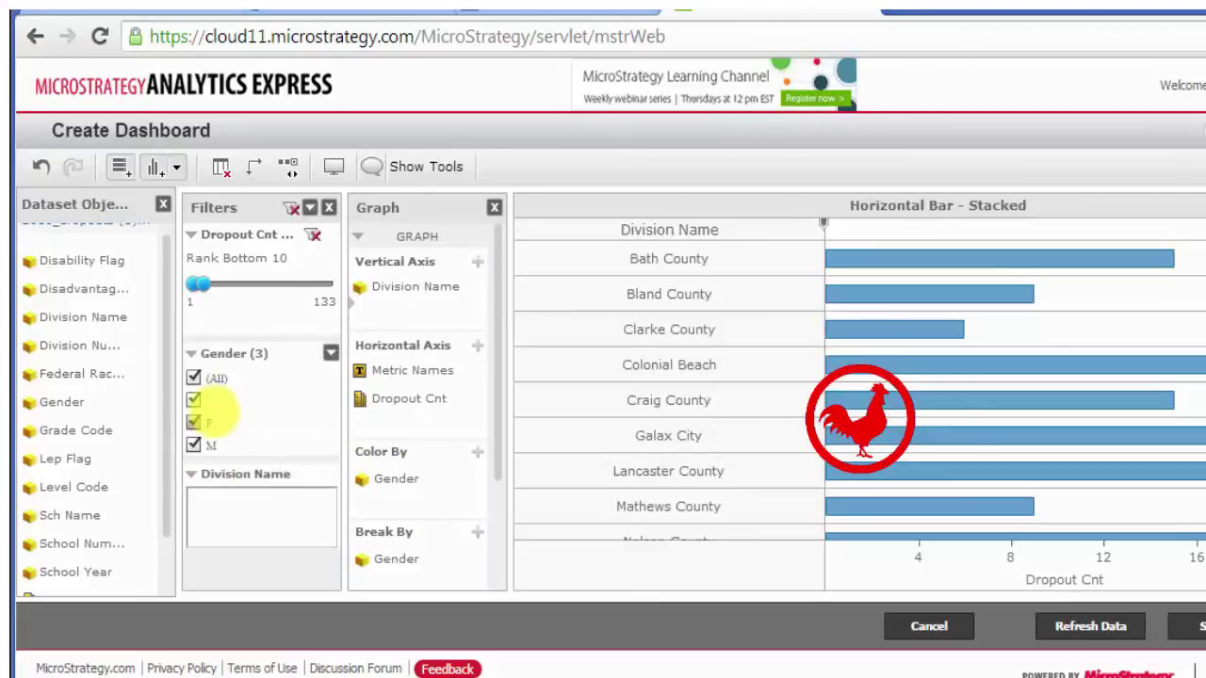
left_click(193, 401)
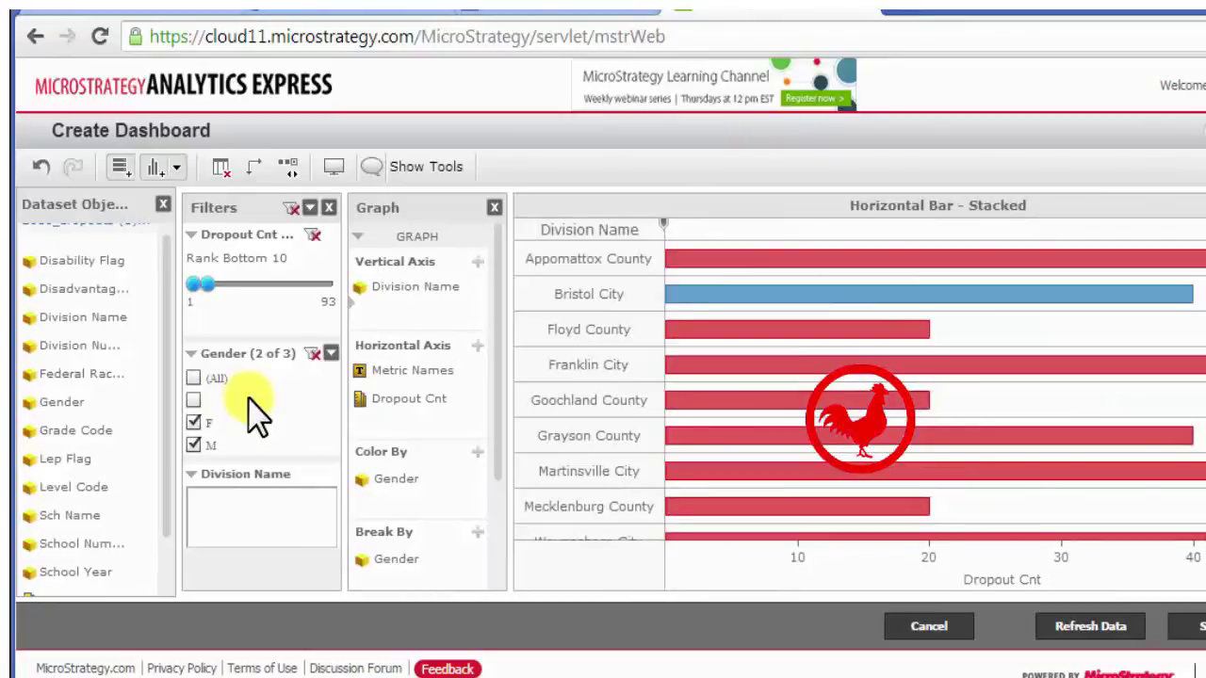
Widen the ranking to the bottom 30 divisions and save as VA Annual Dropout 2010-2011
mouse_move(446, 397)
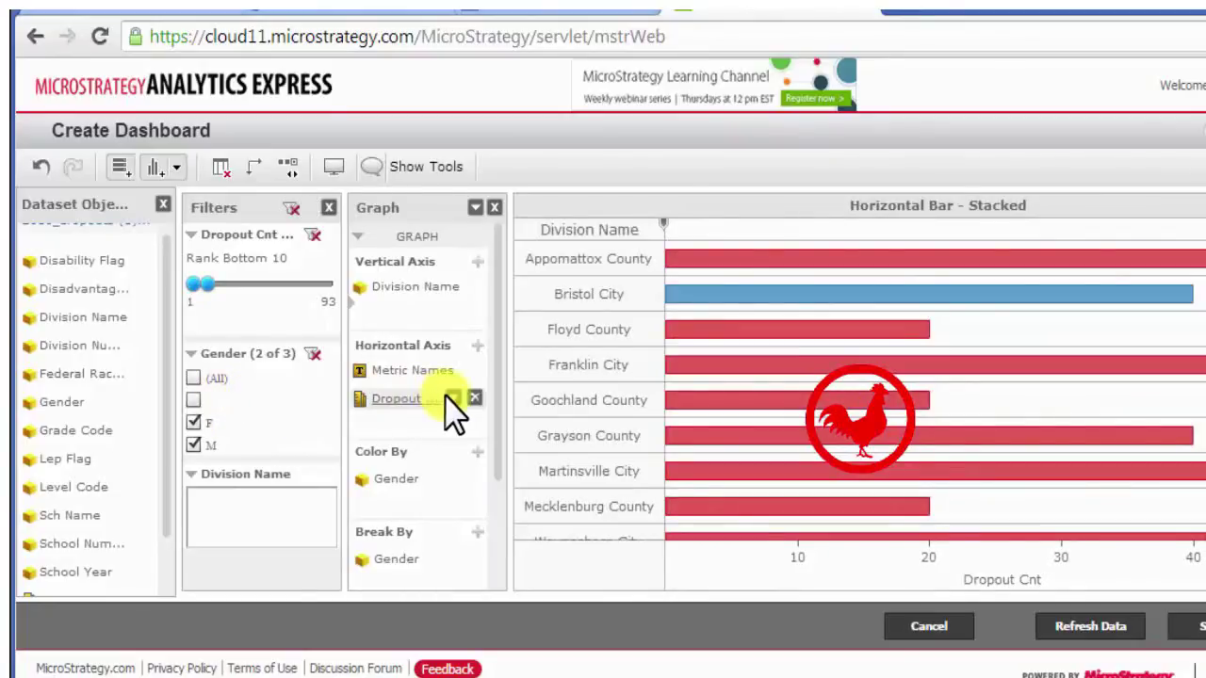
left_click_drag(206, 284, 236, 285)
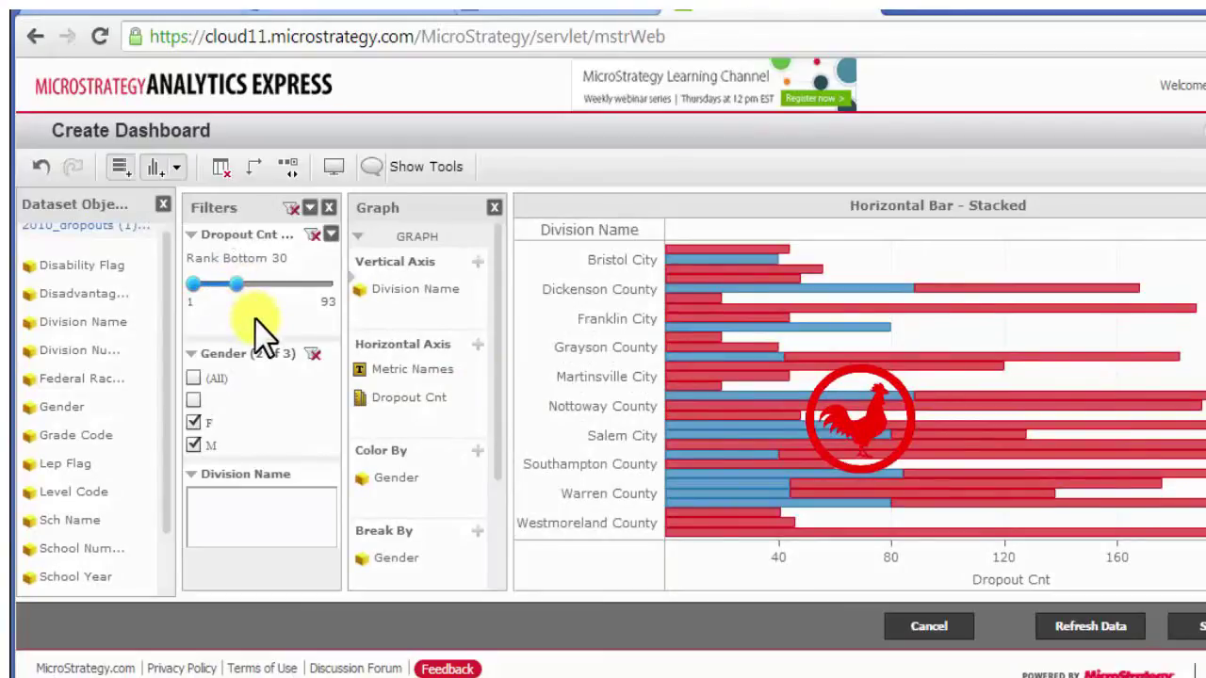
left_click(1188, 626)
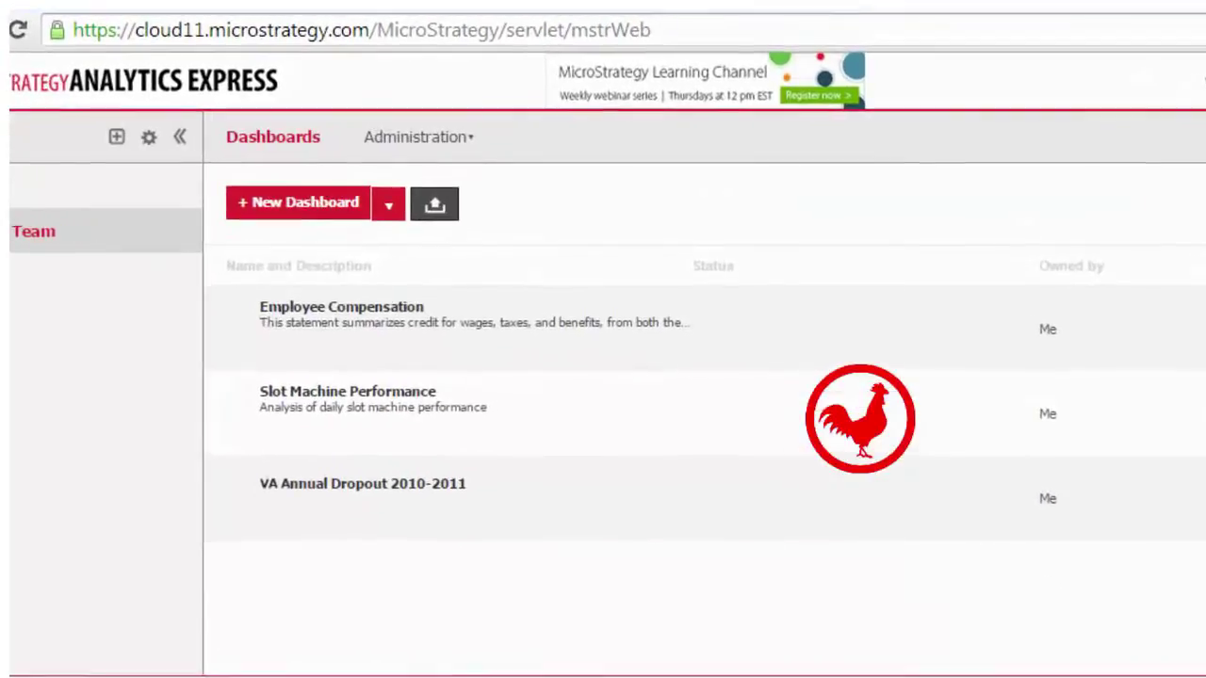
Display the Show Link URL from the VA Annual Dropout 2010-2011 dashboard's Share options
mouse_move(431, 482)
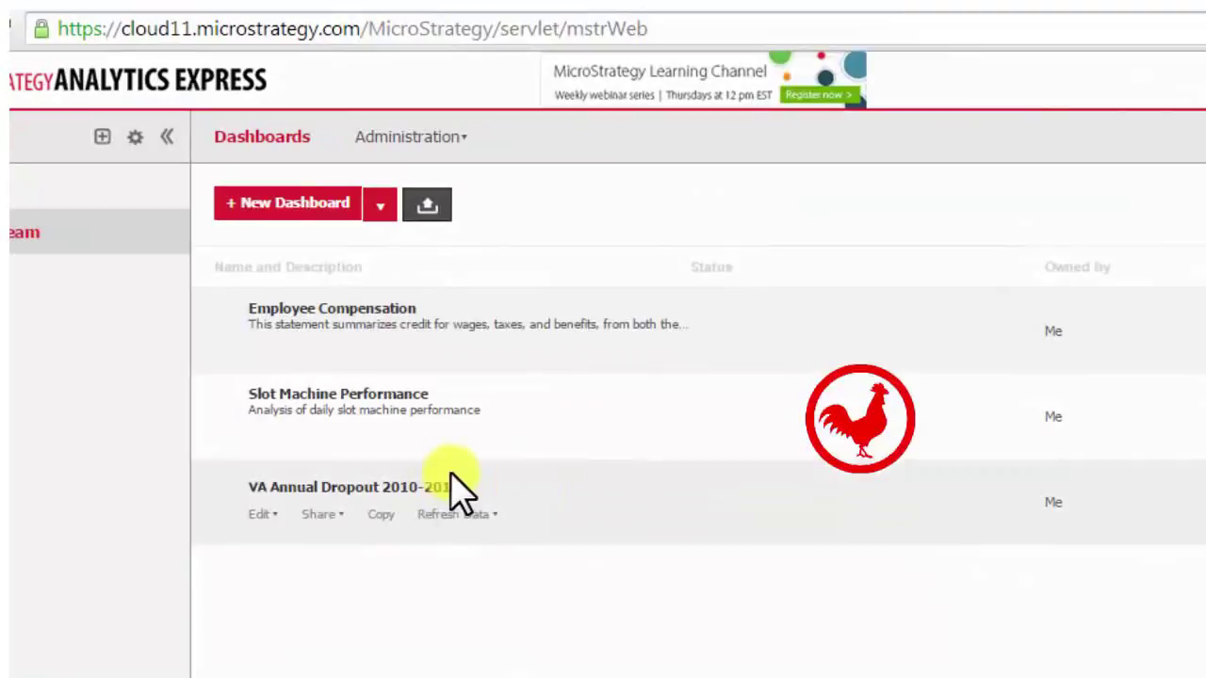
left_click(336, 514)
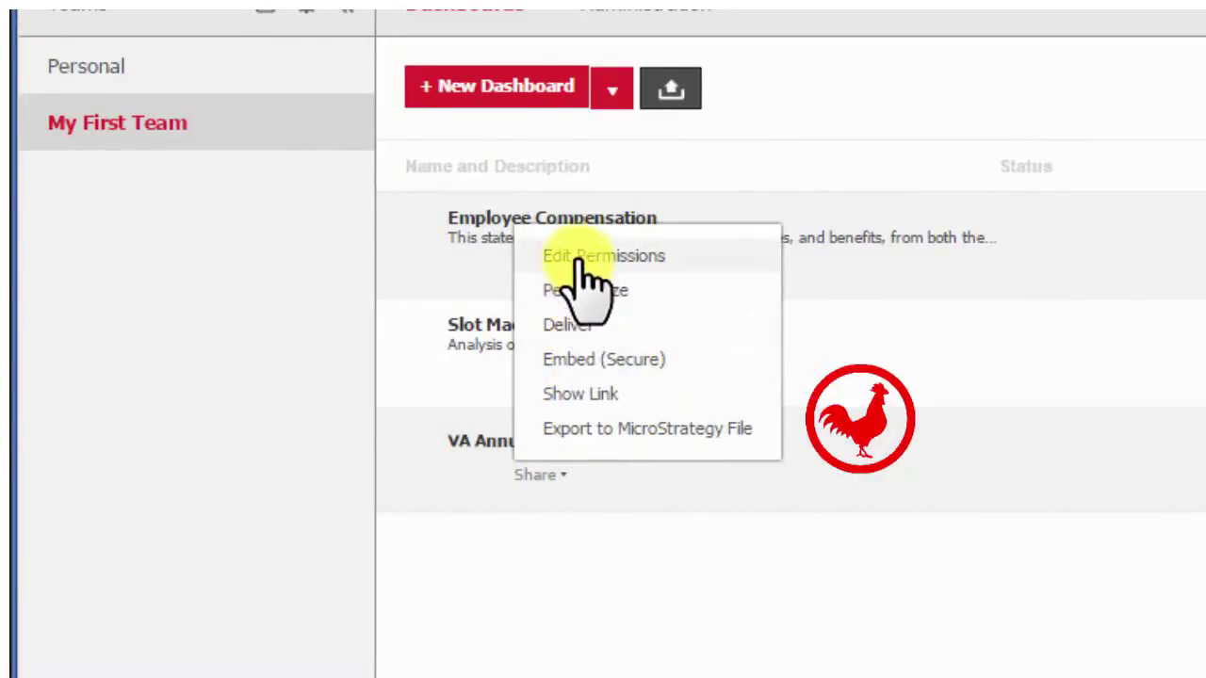
left_click(578, 429)
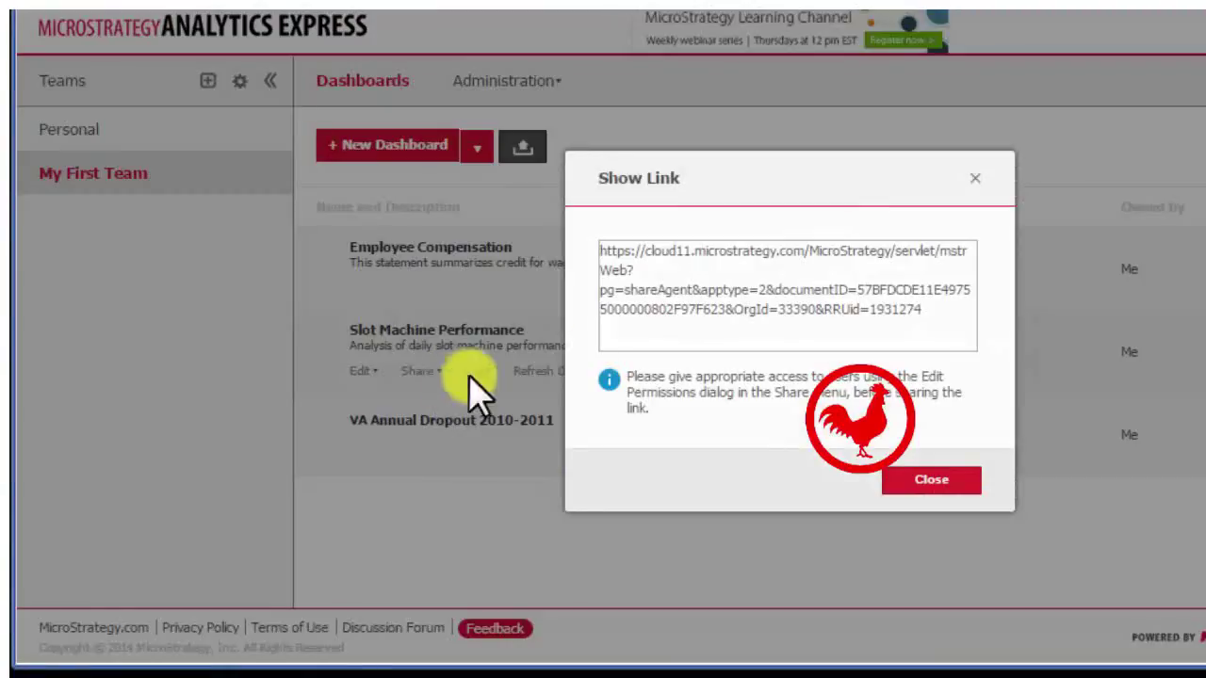